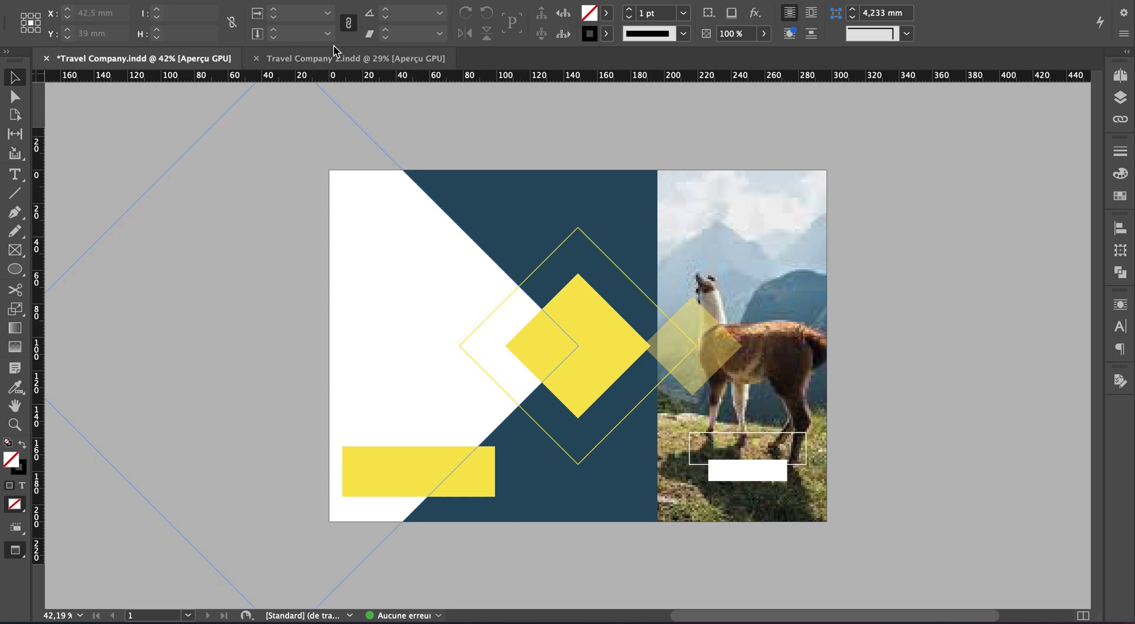
Switch to the Travel Company 2.indd document and examine the objects listed in layer Calque 1
left_click(339, 58)
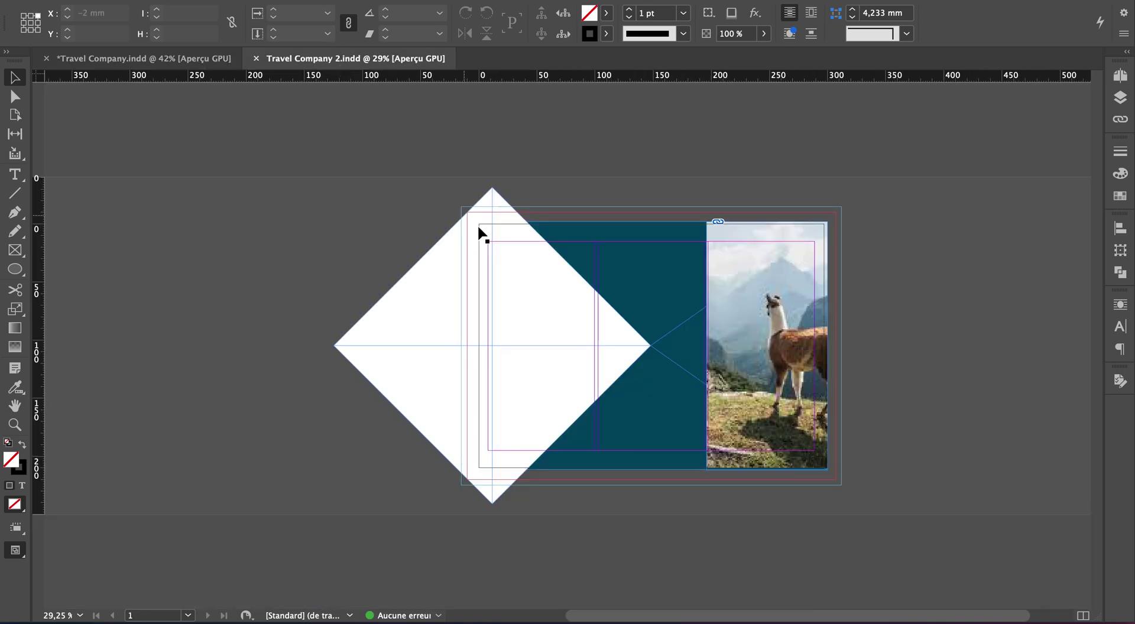
left_click(778, 139)
left_click(1125, 102)
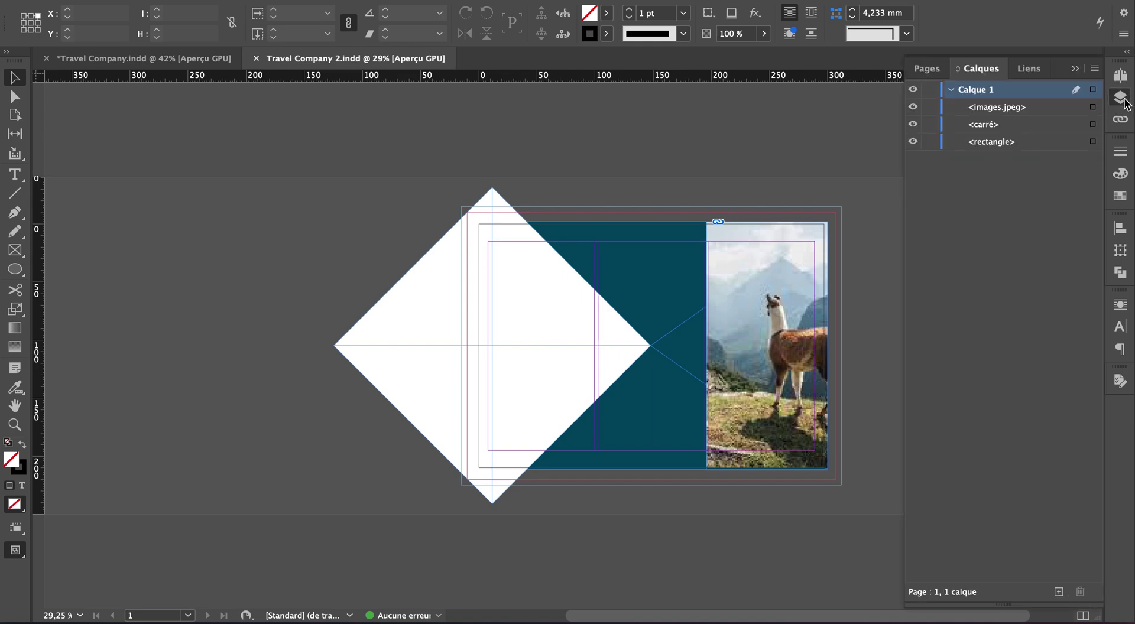
left_click(950, 91)
left_click(951, 90)
left_click(993, 109)
left_click(992, 127)
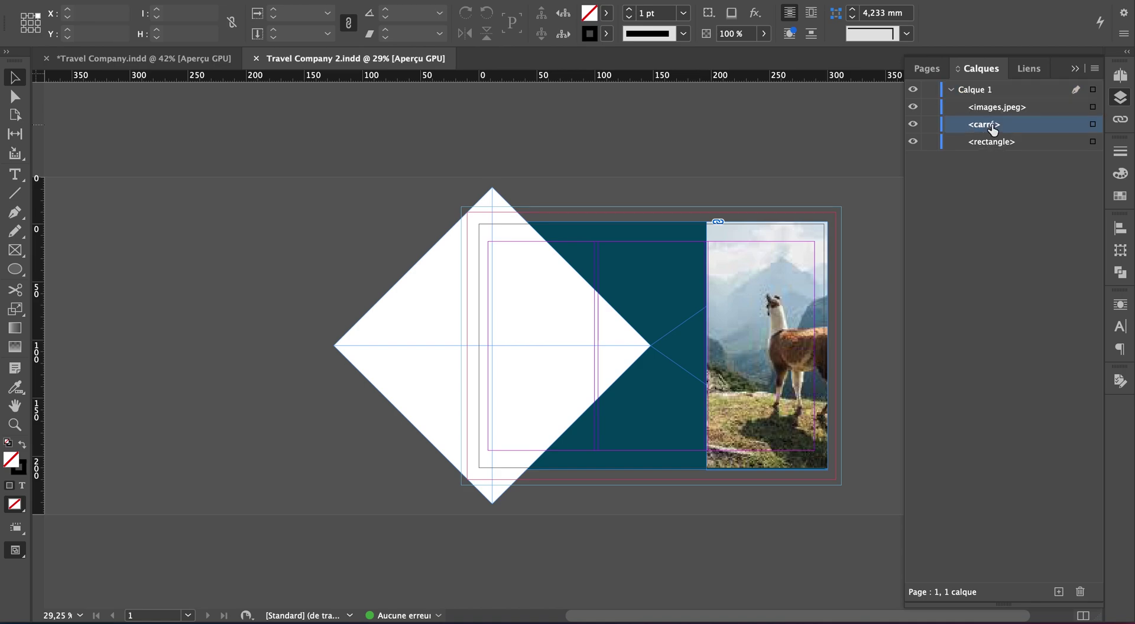
left_click(995, 145)
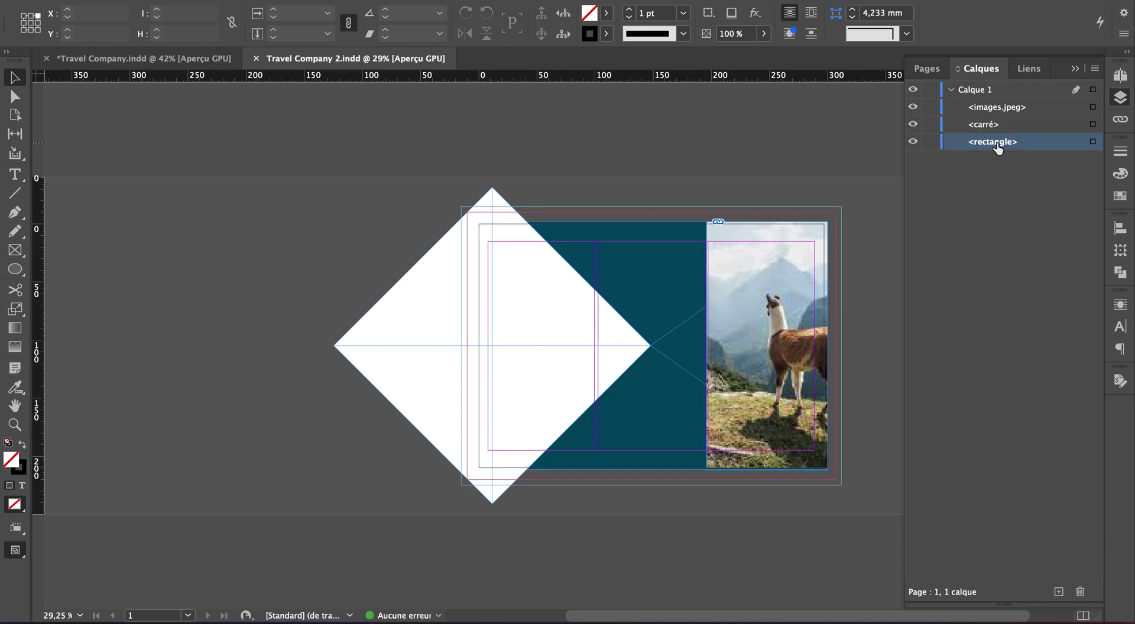
Hide the rectangle, carré and images.jpeg objects one by one, and show them all again
left_click(913, 141)
left_click(913, 125)
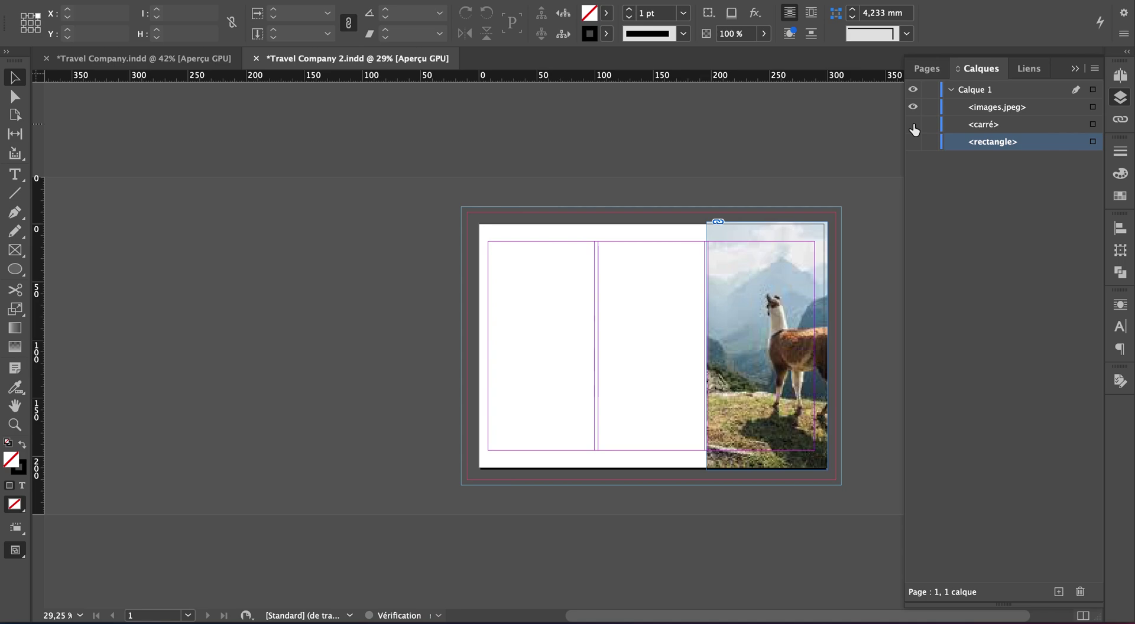
left_click(914, 107)
left_click(913, 108)
left_click(913, 124)
left_click(914, 142)
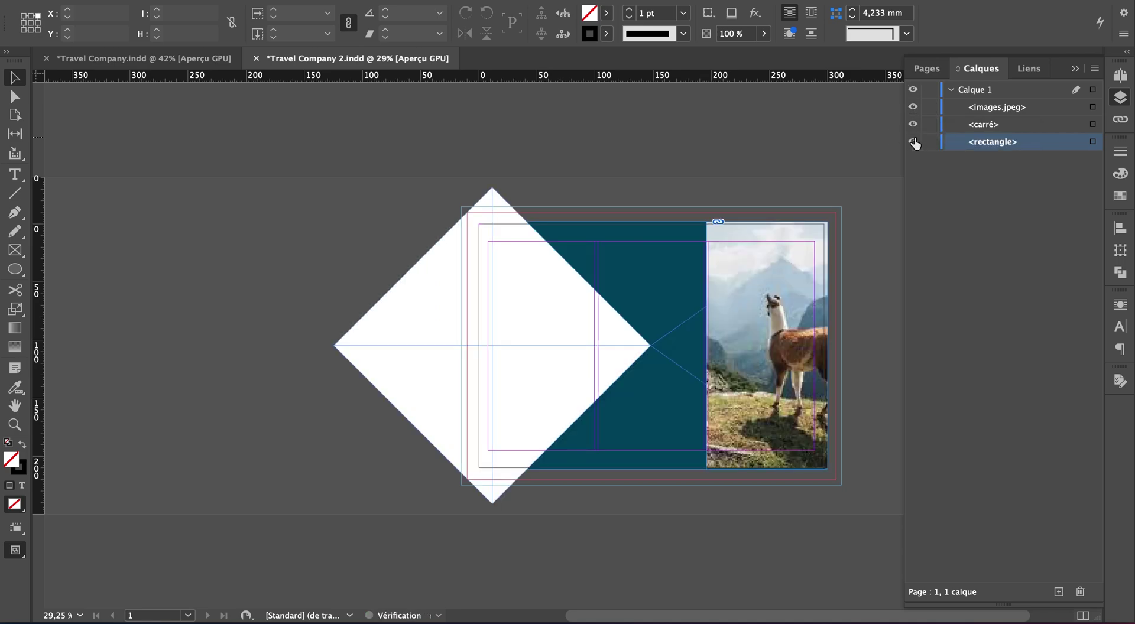
Lock the images.jpeg, carré and rectangle objects in Calque 1 and collapse the layer
left_click(932, 108)
left_click(931, 125)
left_click(931, 142)
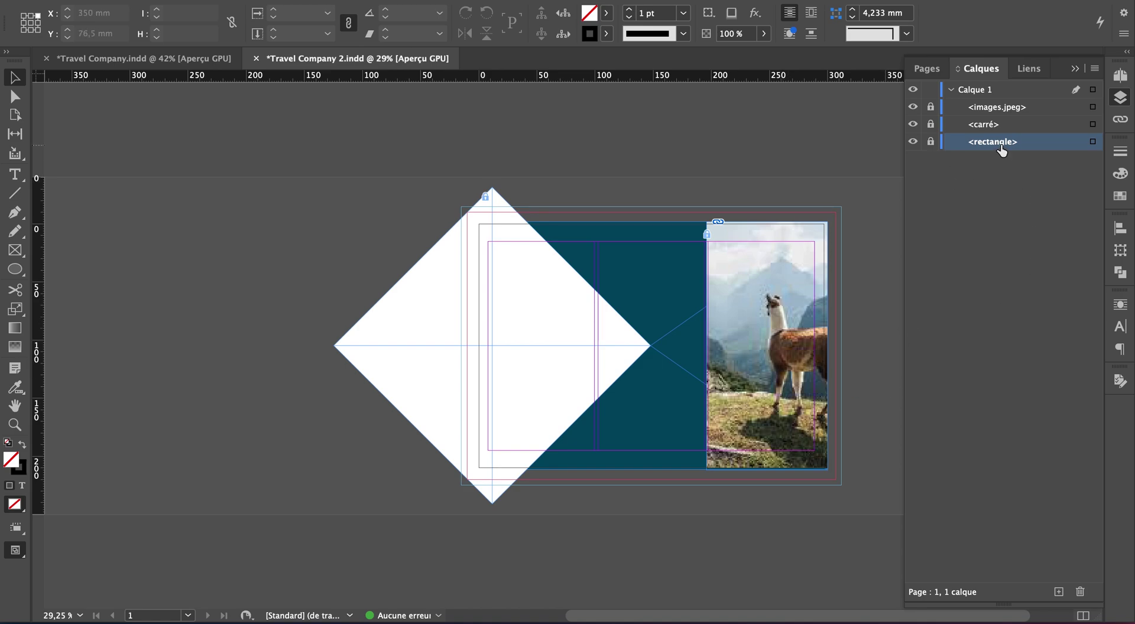
left_click(951, 89)
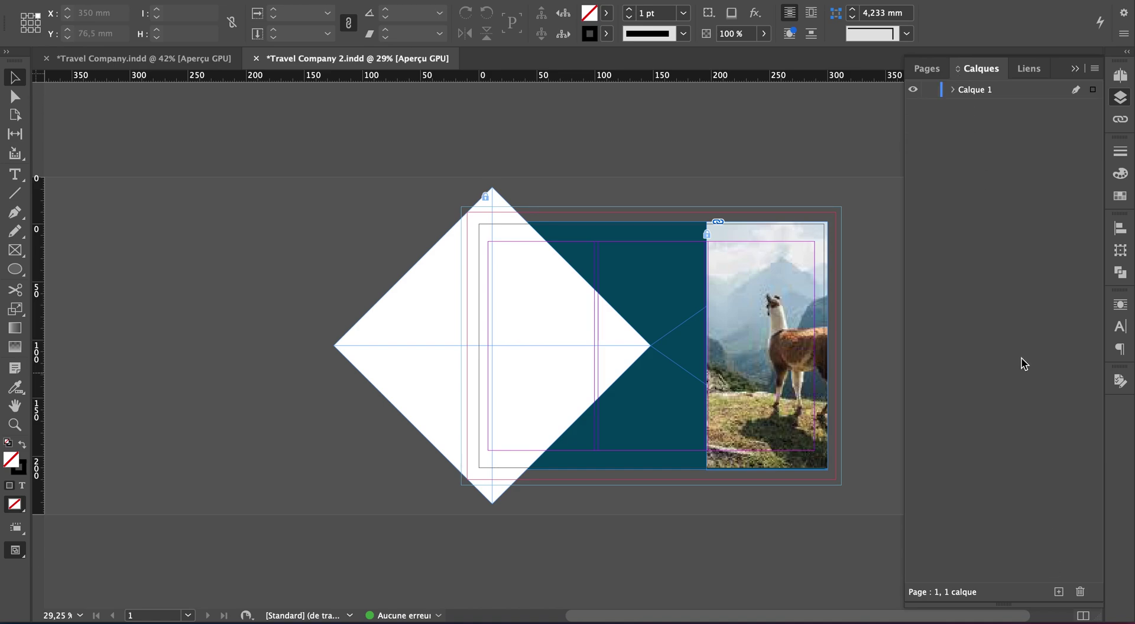
left_click(953, 91)
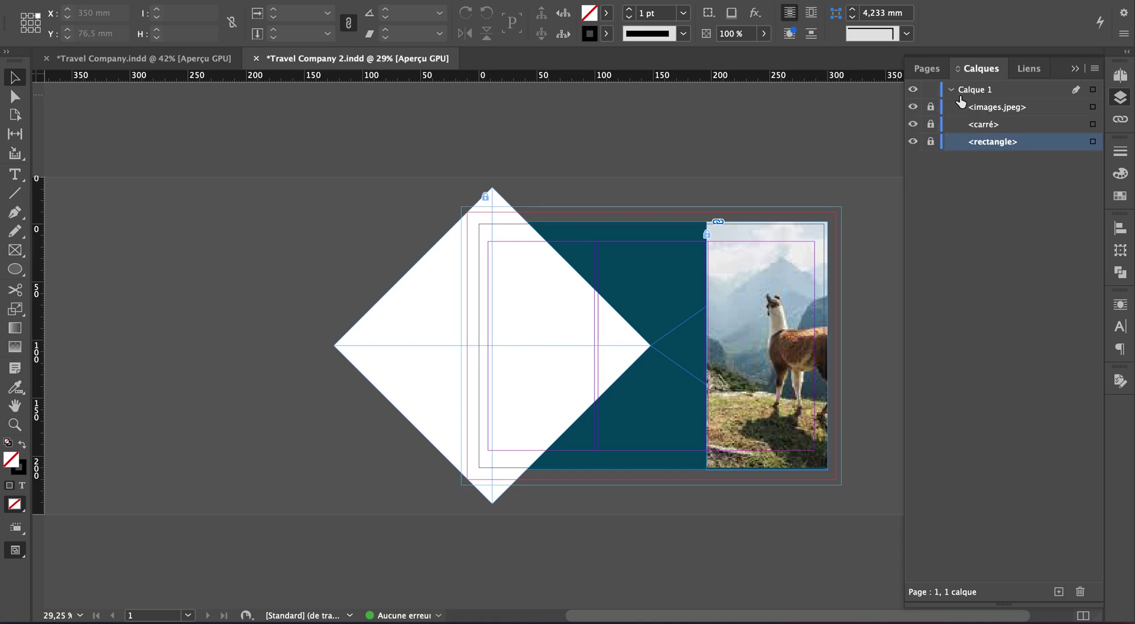
left_click(953, 91)
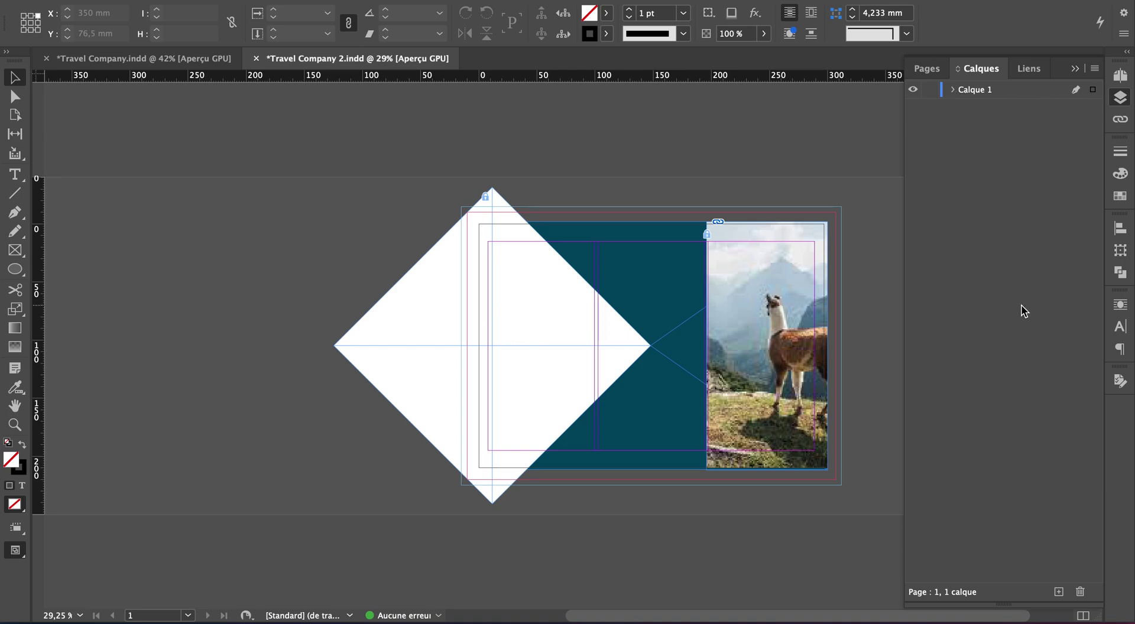
Add a new layer above Calque 1 and lock Calque 1
left_click(1059, 592)
left_click(953, 108)
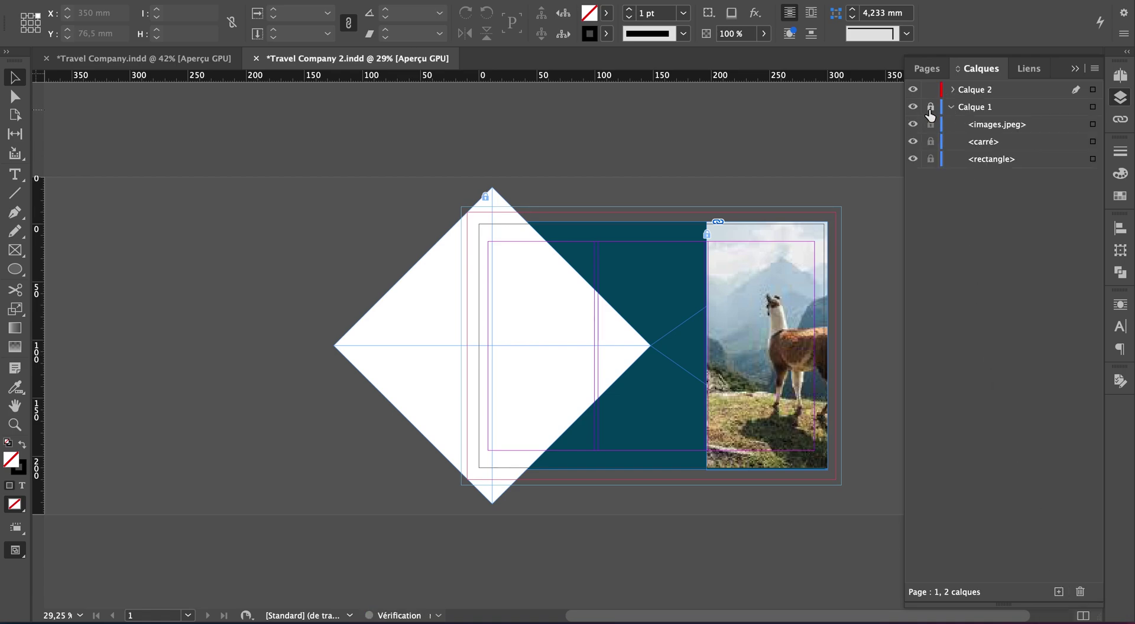
left_click(952, 108)
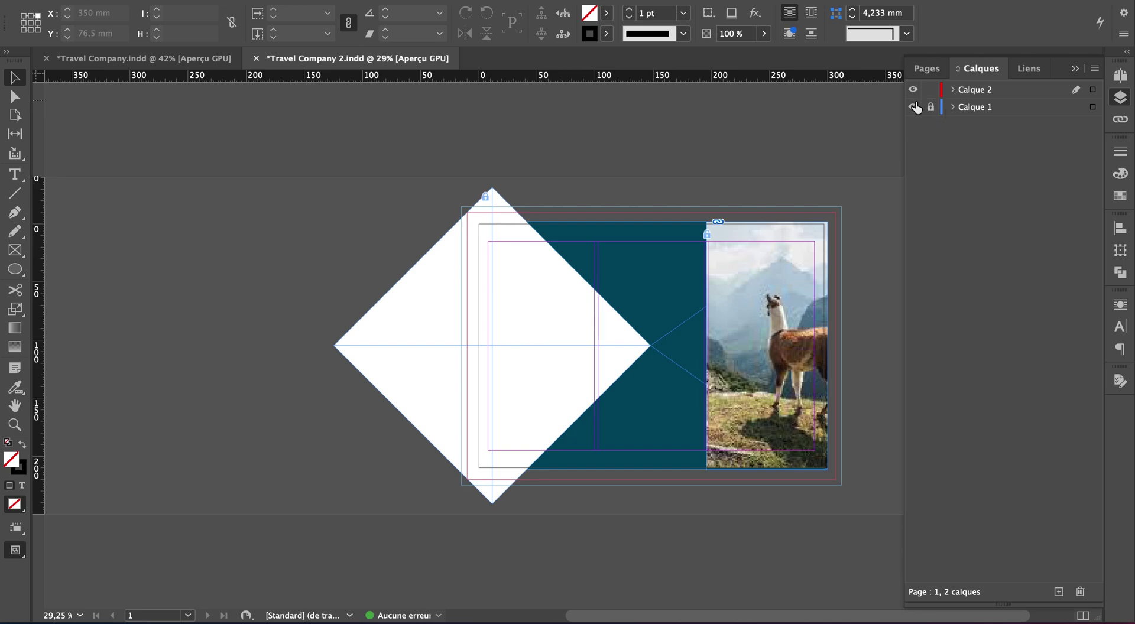
Hide layer Calque 1 and rename it FOND
left_click(914, 107)
left_click(972, 92)
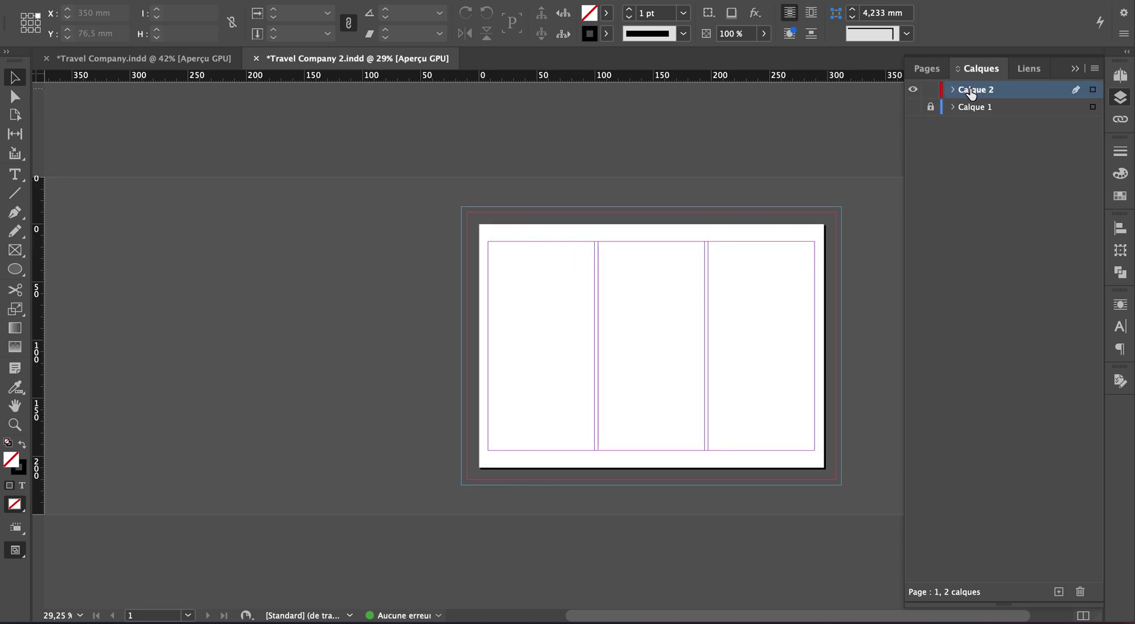
left_click(973, 109)
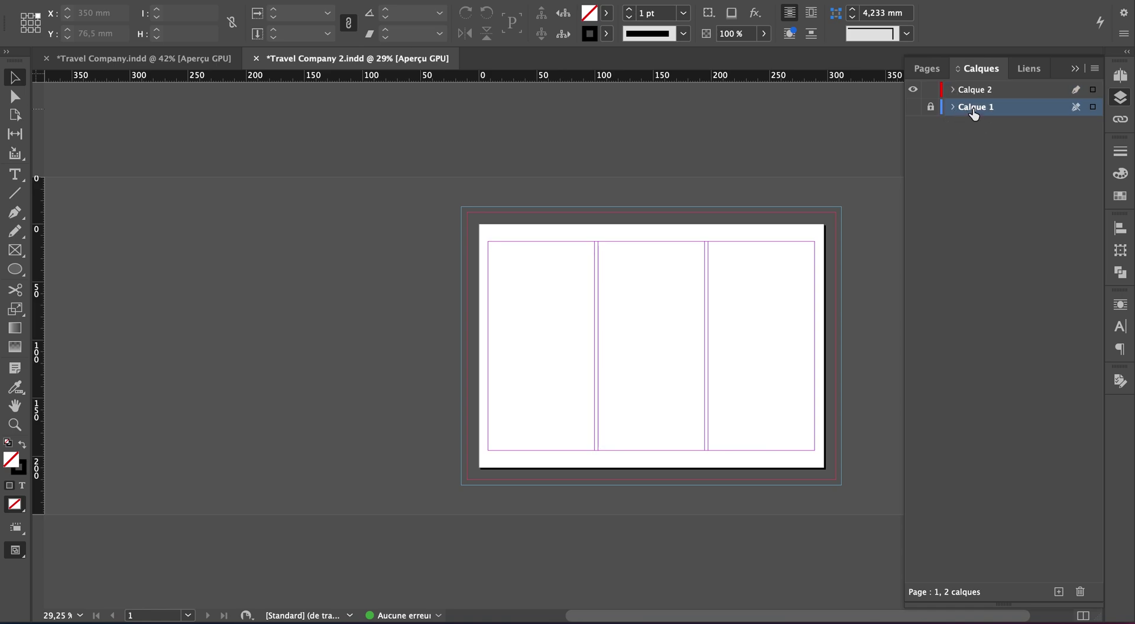
double_click(977, 109)
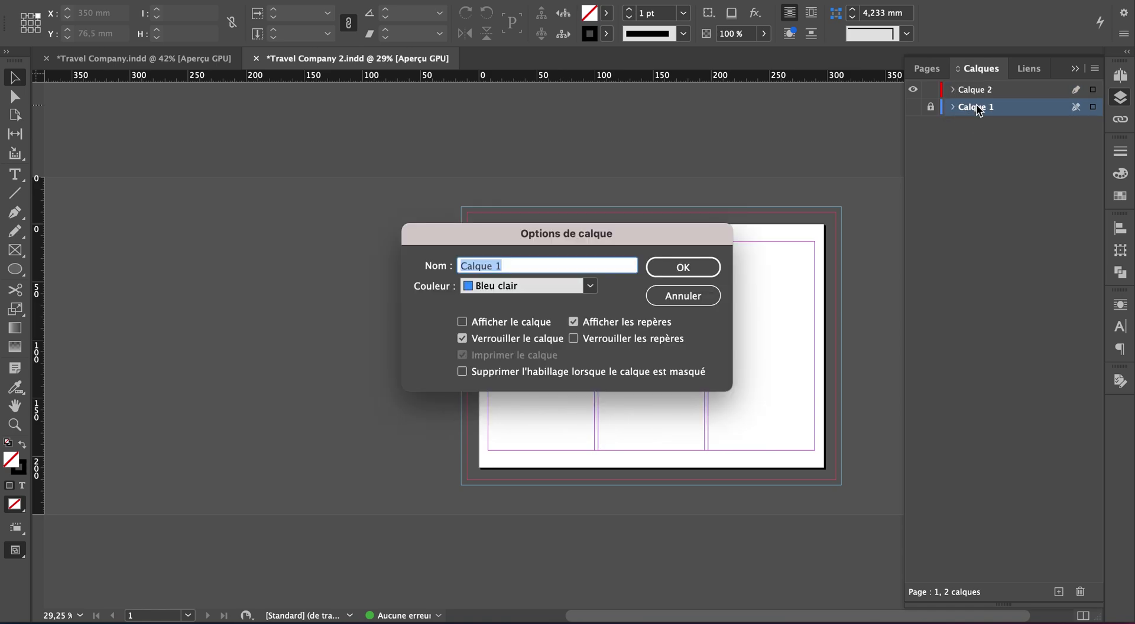
type("FOND")
left_click(689, 269)
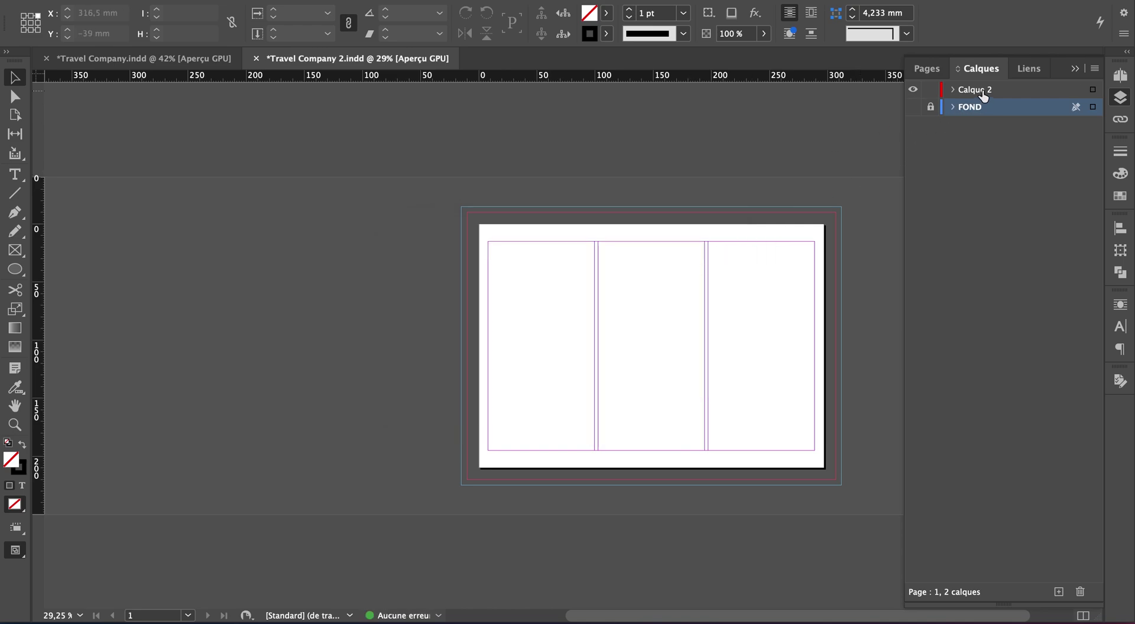
Rename layer Calque 2 as FORME JAUNE and make the FOND layer visible again
double_click(983, 92)
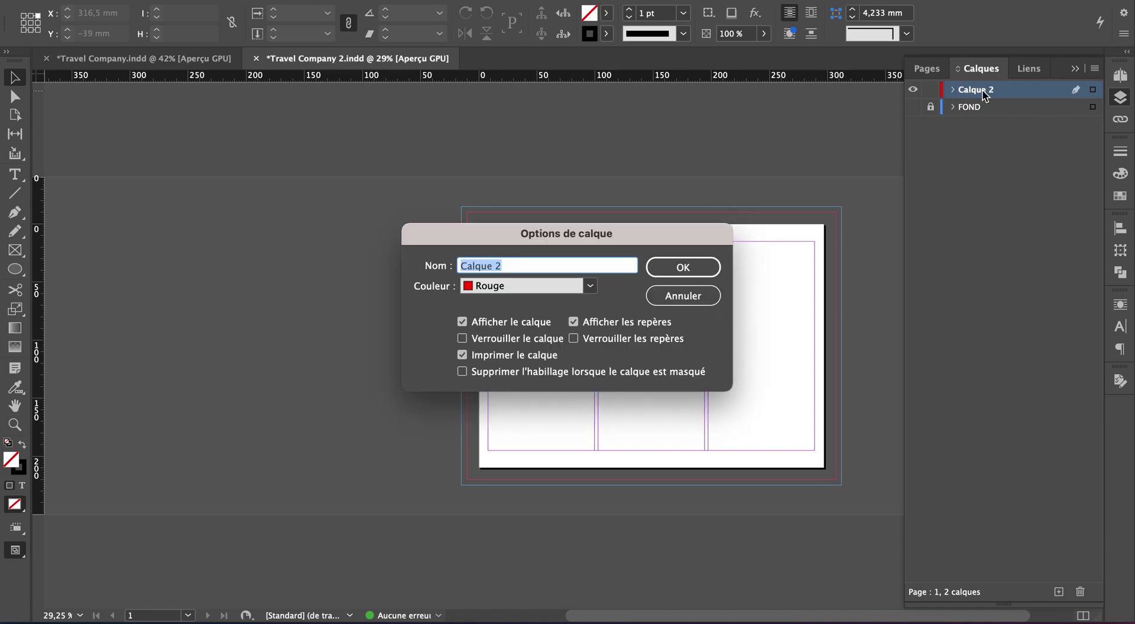
type("FORME JAUN")
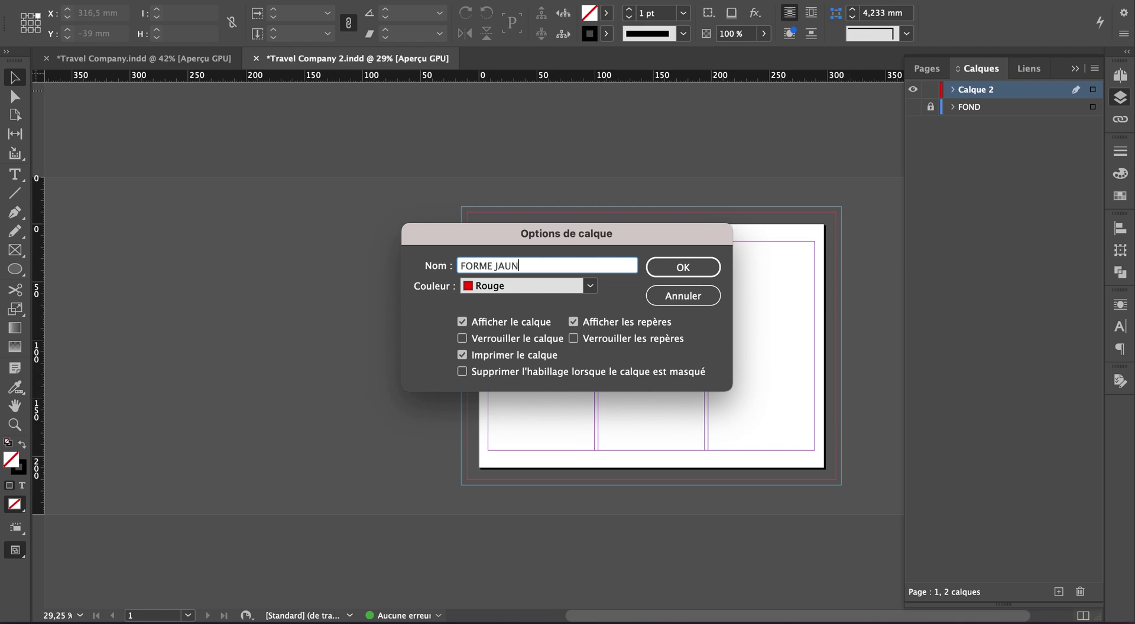
type("E")
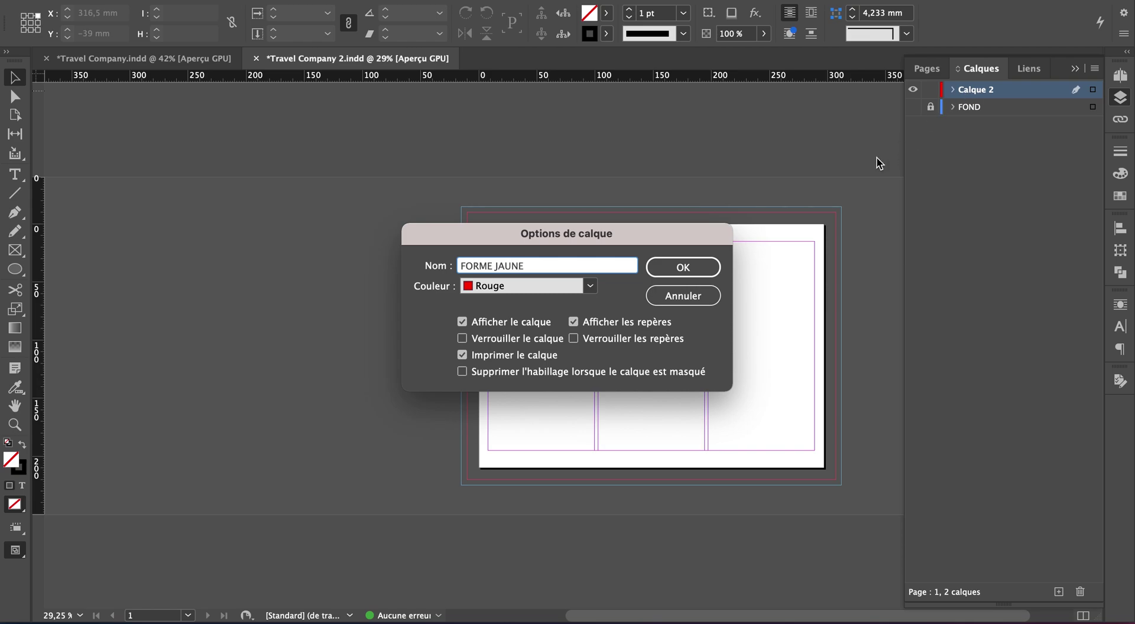
left_click(683, 274)
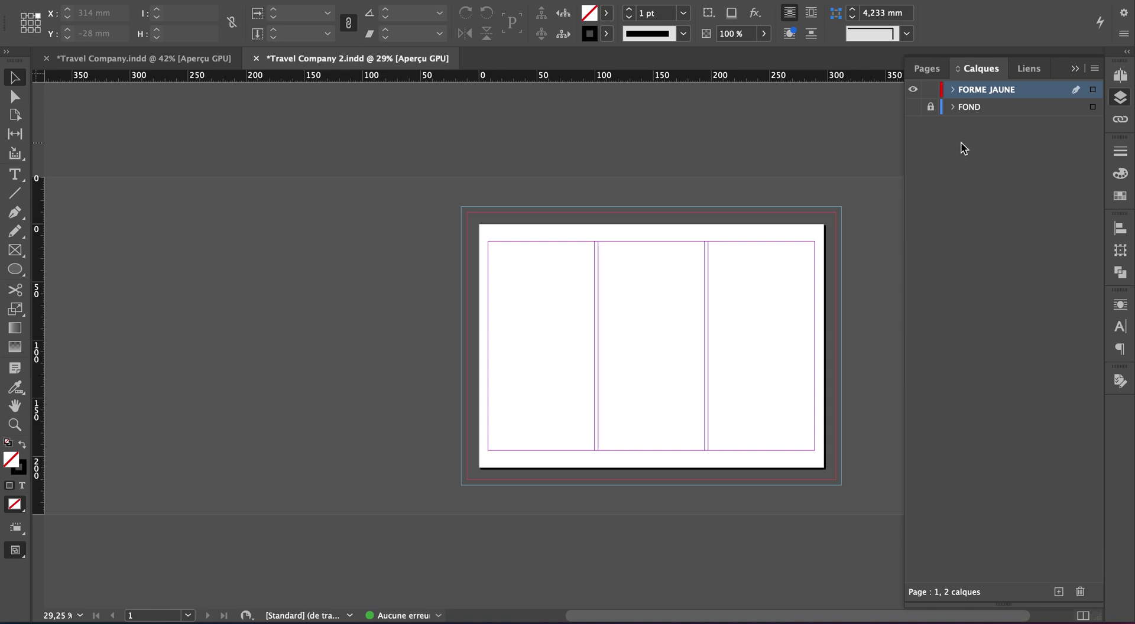
left_click(913, 108)
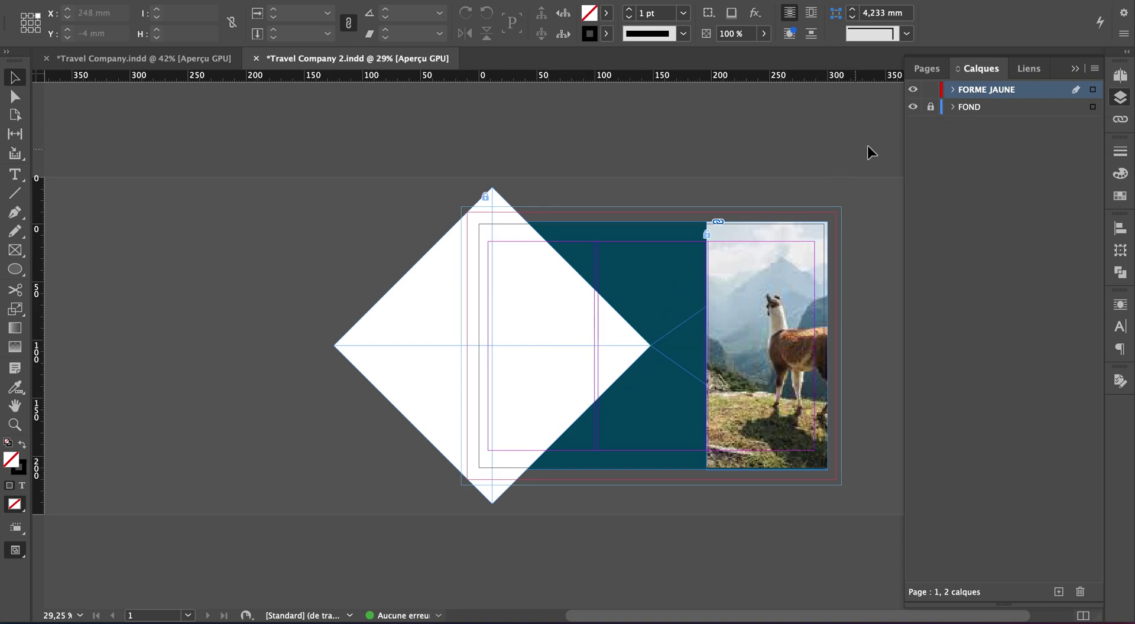
double_click(1017, 91)
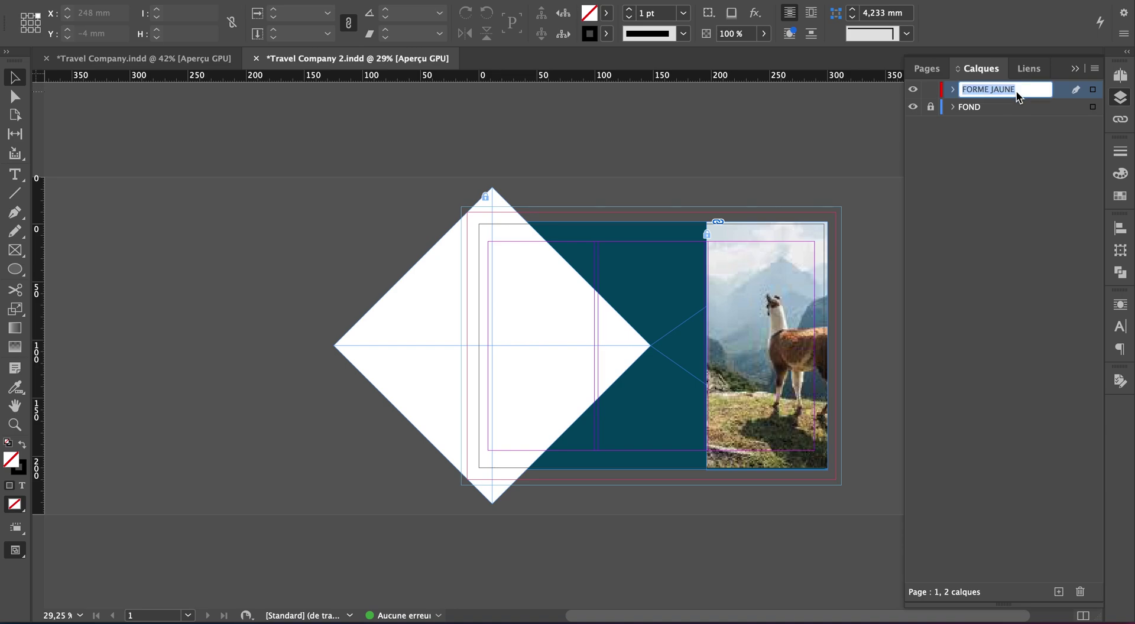
left_click(1034, 121)
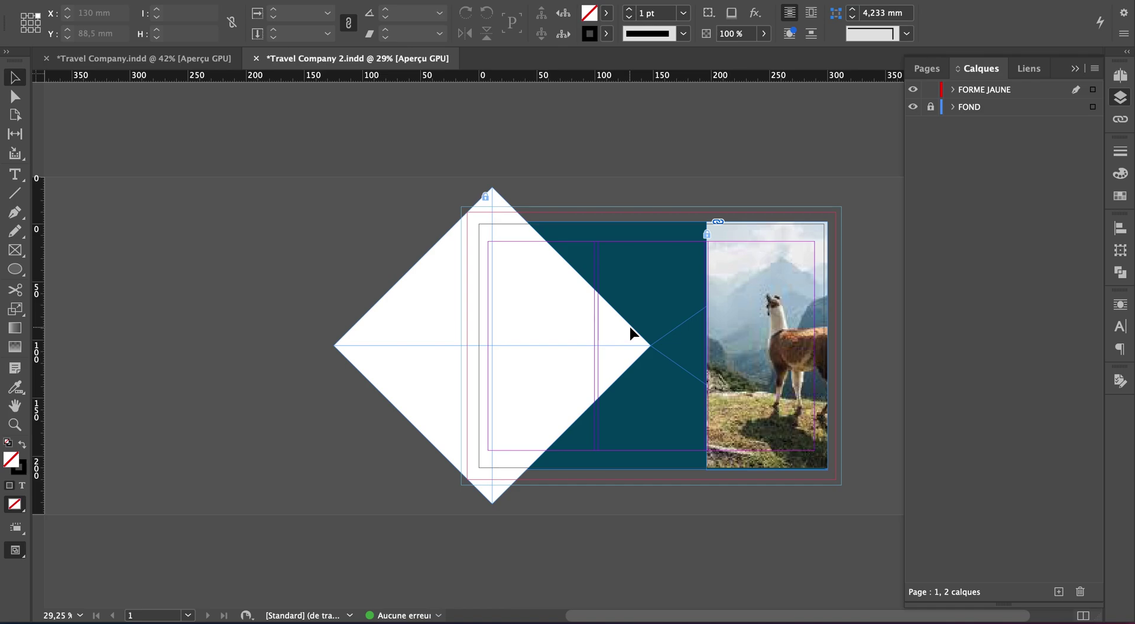
Draw a square frame about 62 mm wide on the FORME JAUNE layer, over the right tip of the white diamond
left_click_drag(702, 335, 684, 250)
scroll(655, 155, "up", 3)
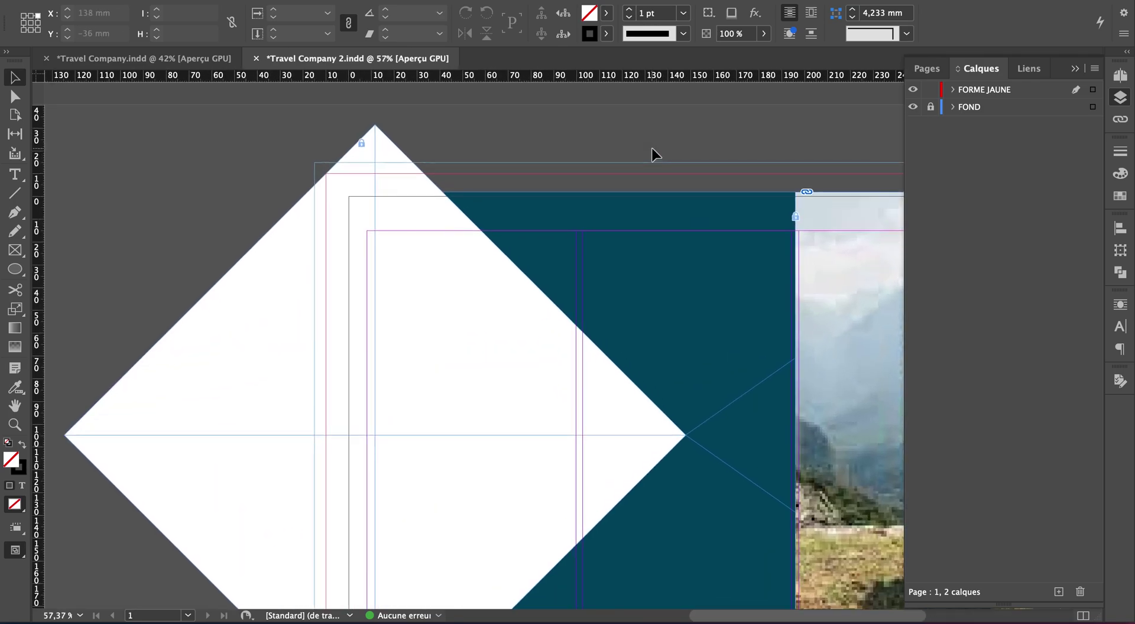
scroll(787, 295, "left", 2)
scroll(787, 296, "right", 5)
scroll(786, 296, "down", 3)
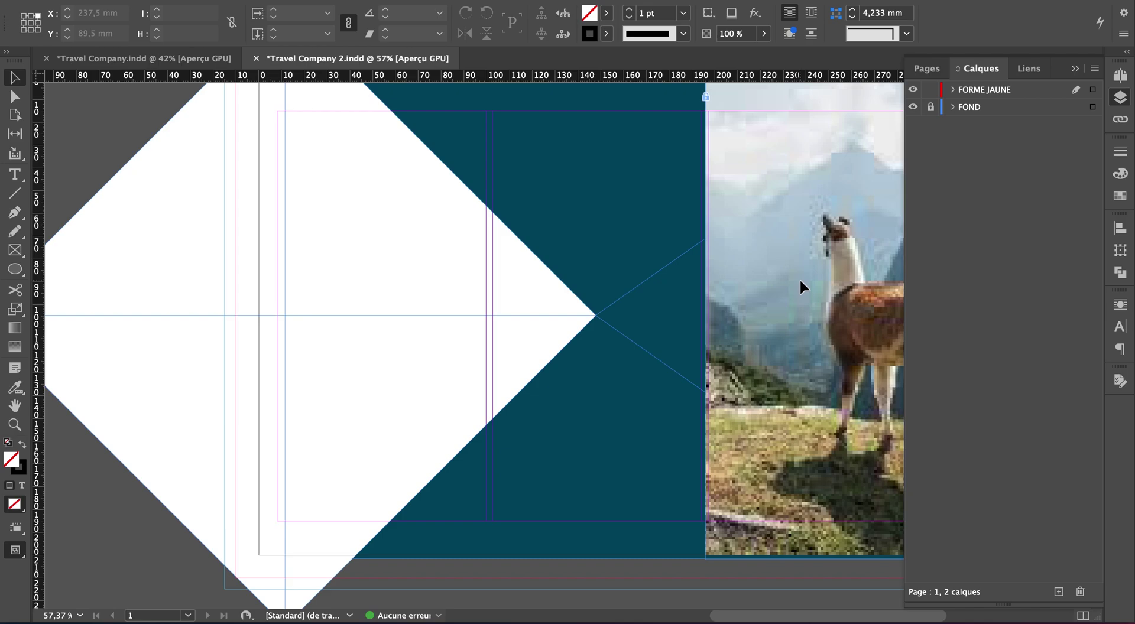
left_click(1075, 69)
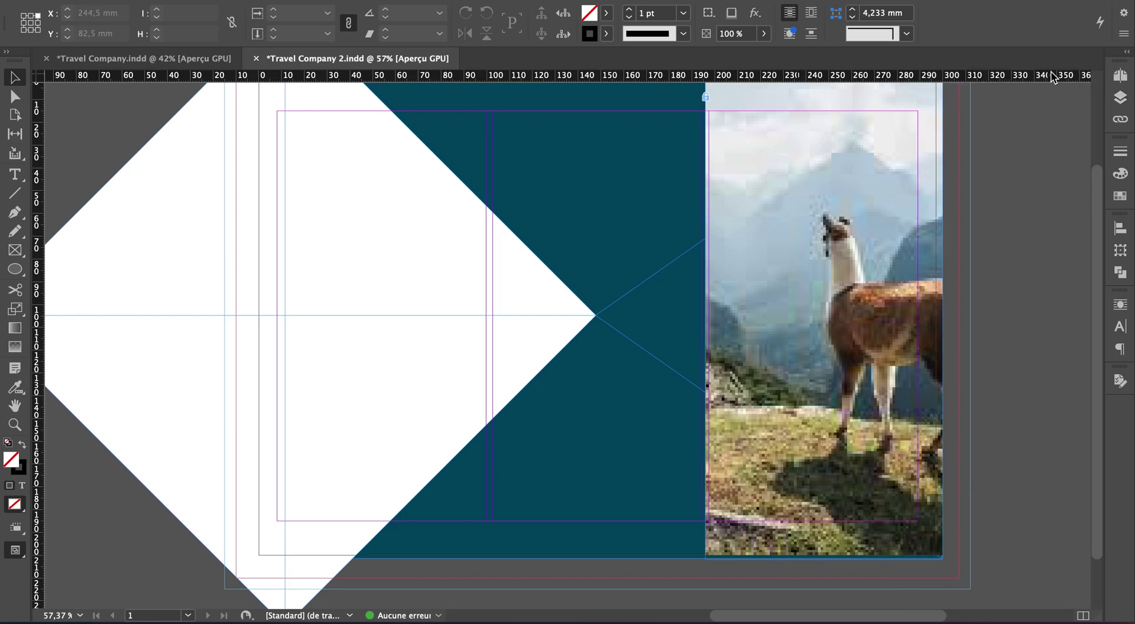
left_click(15, 250)
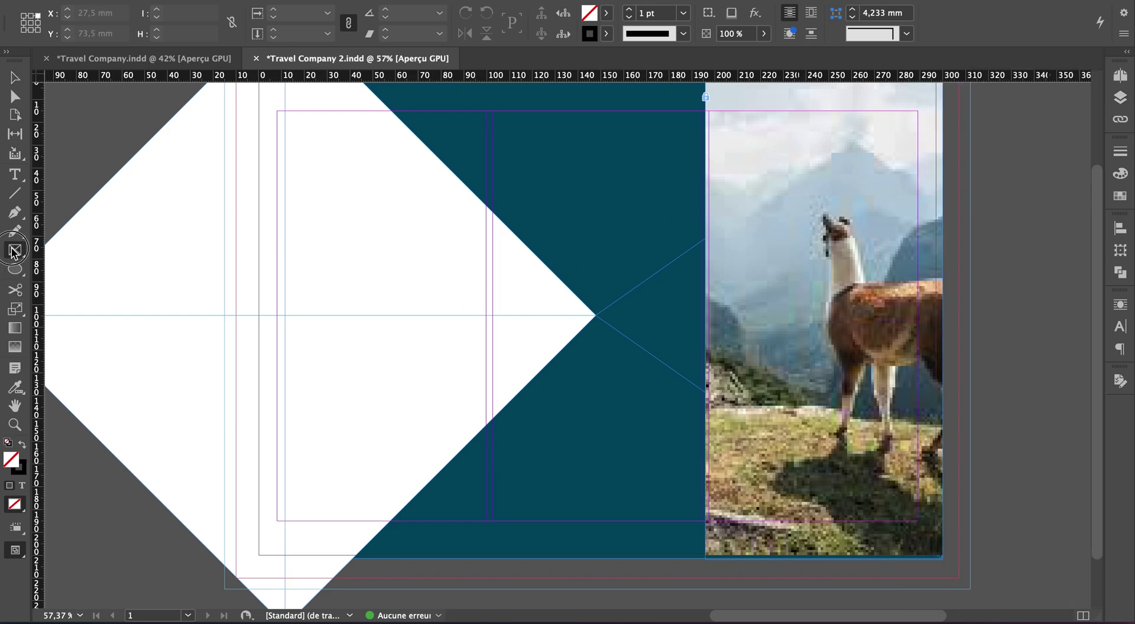
left_click_drag(532, 261, 673, 402)
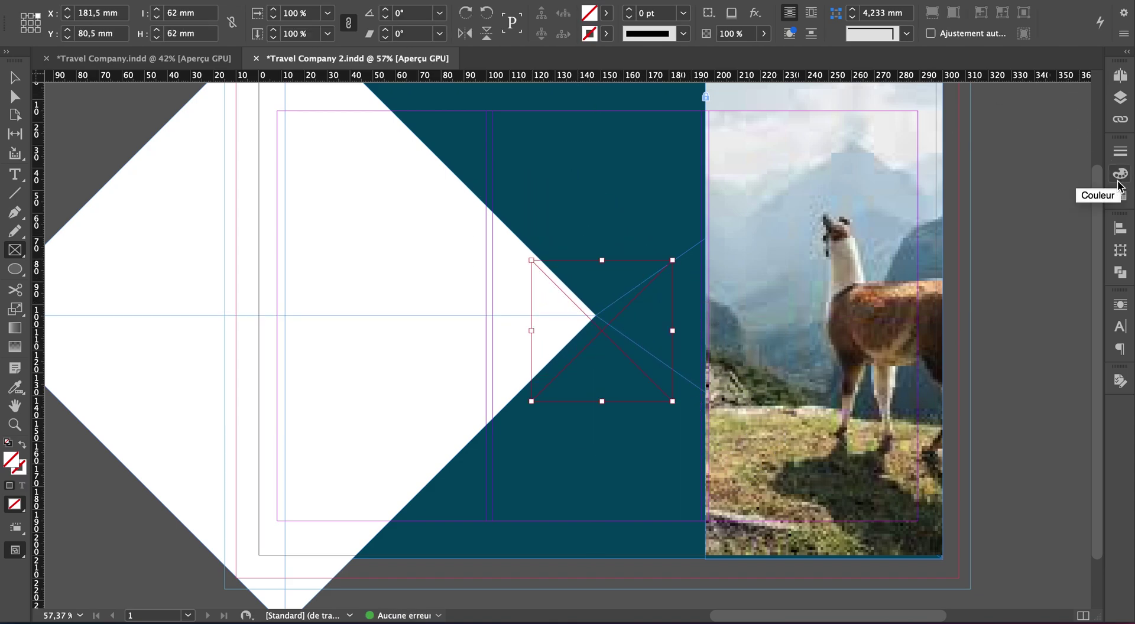
Fill the square frame with a yellow-green of C 18, M 0, J 100, N 6 sampled from the colour spectrum
left_click(1121, 200)
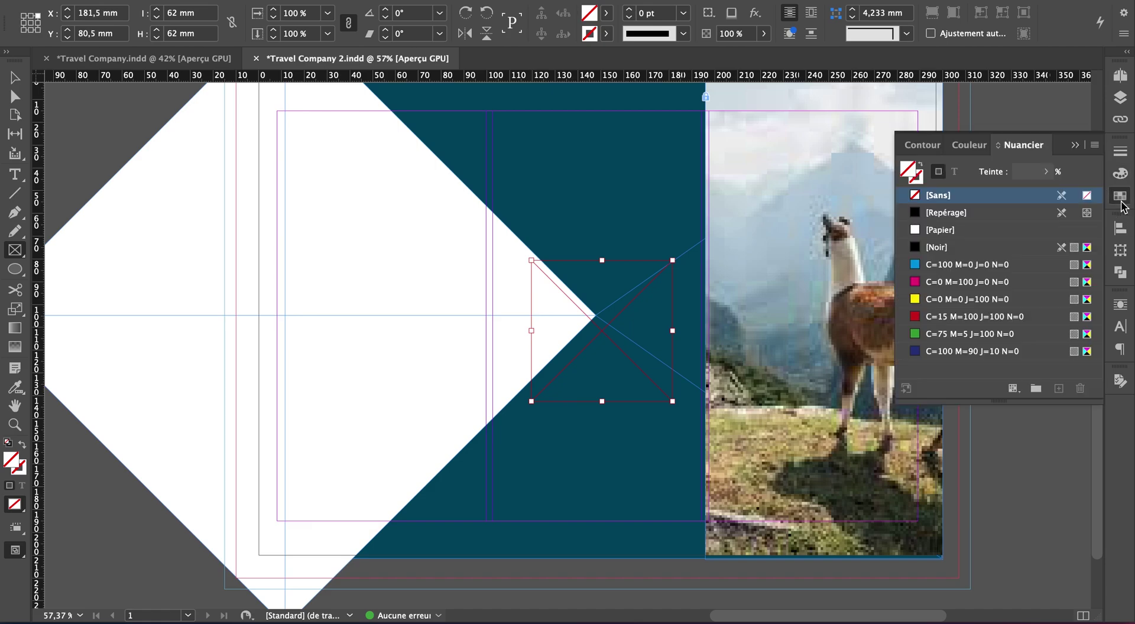
left_click(1120, 173)
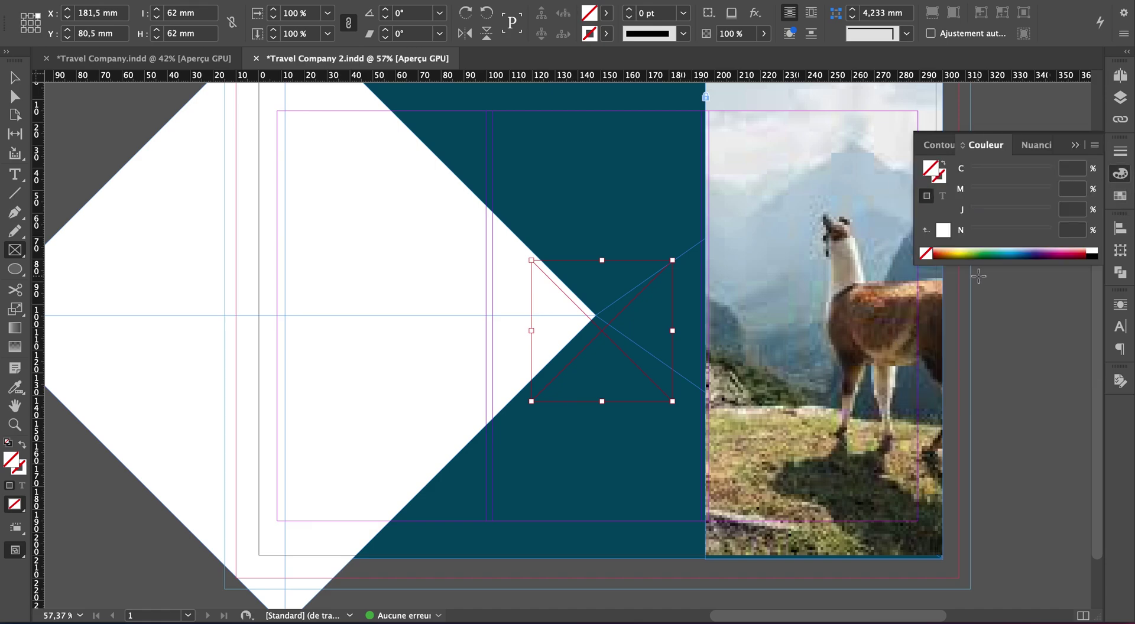
left_click(963, 254)
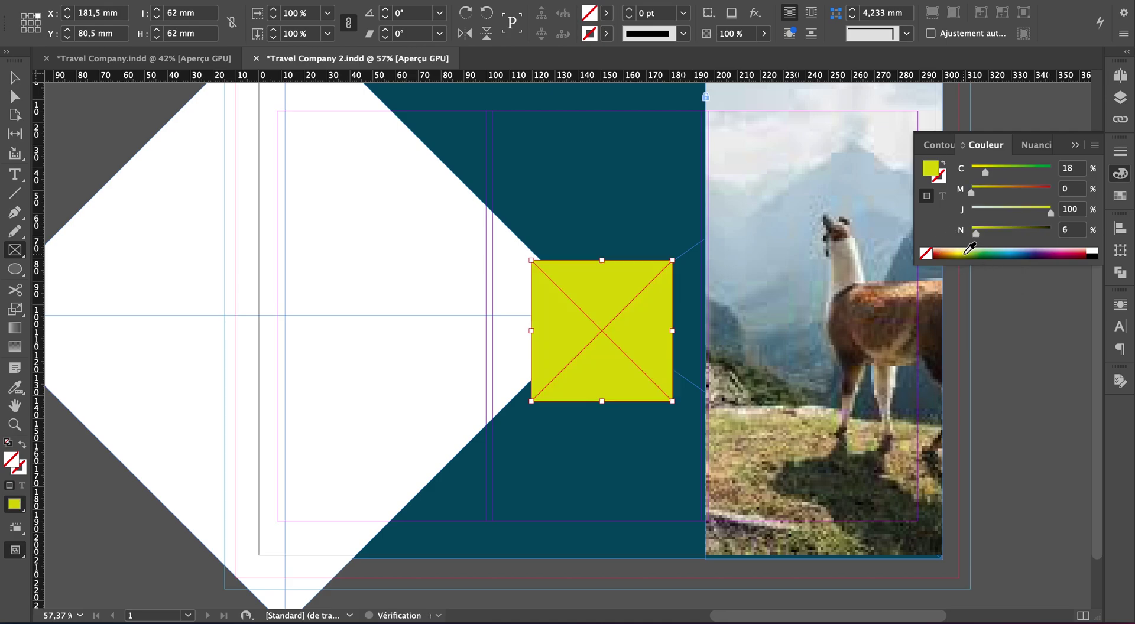
Change the square frame's fill to a warm yellow with RGB values R 240, V 200, B 0
double_click(933, 175)
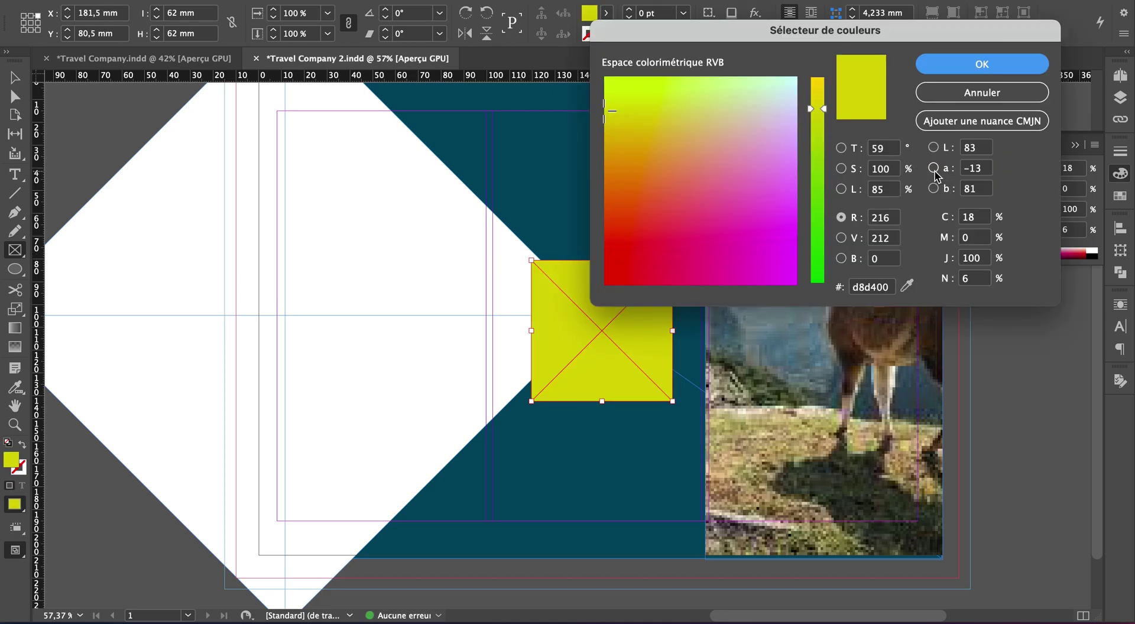
left_click(824, 105)
left_click_drag(825, 107, 823, 92)
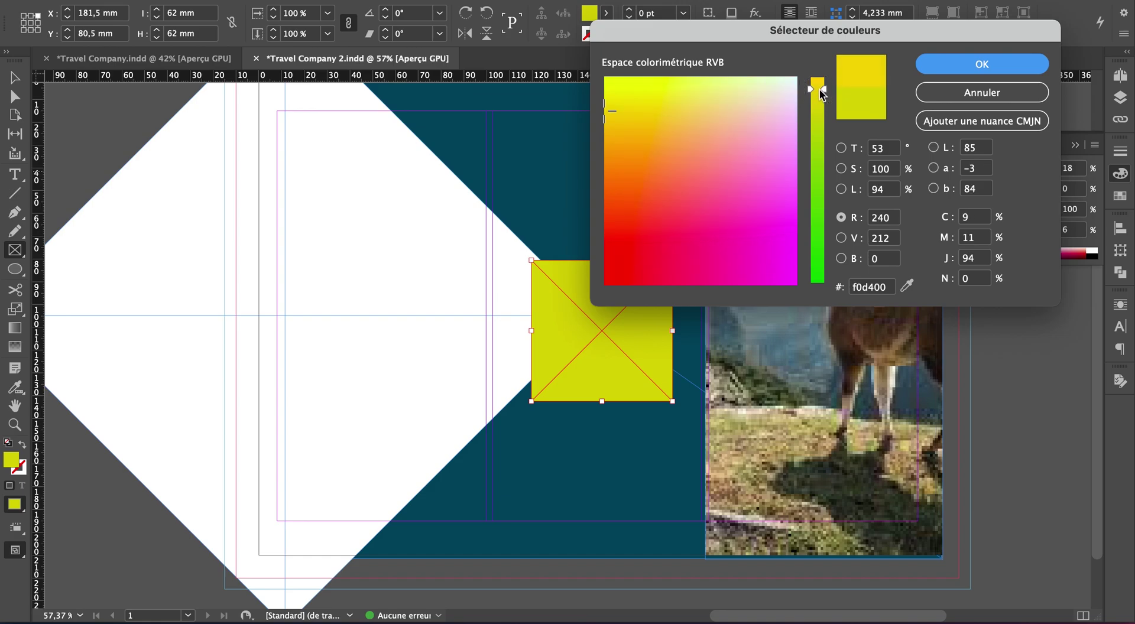
left_click(882, 218)
left_click(890, 243)
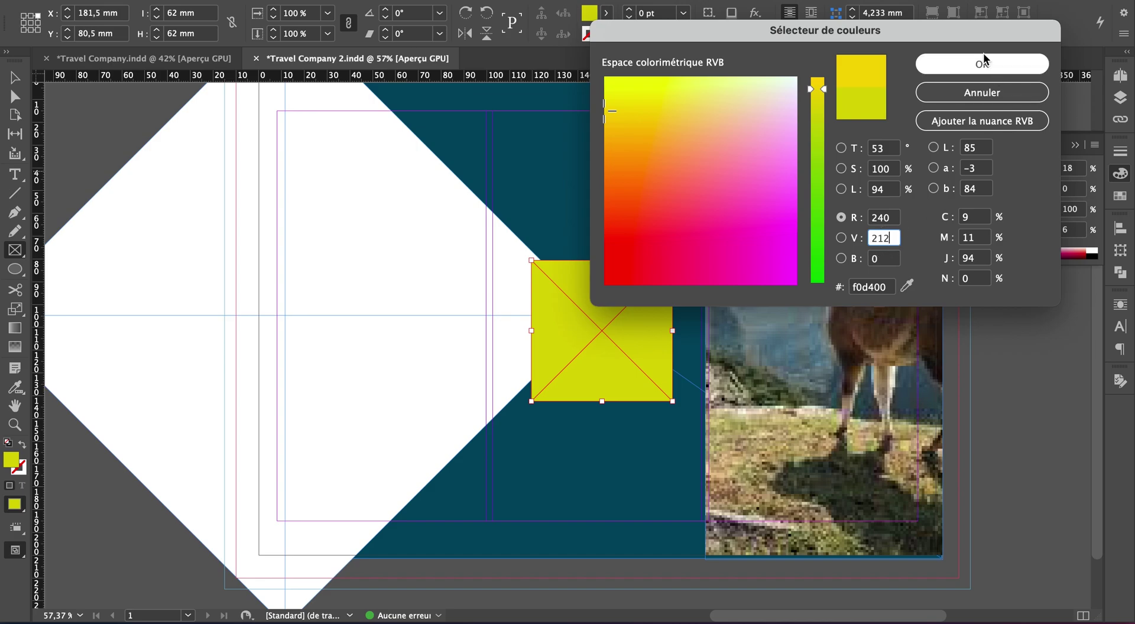
left_click(881, 223)
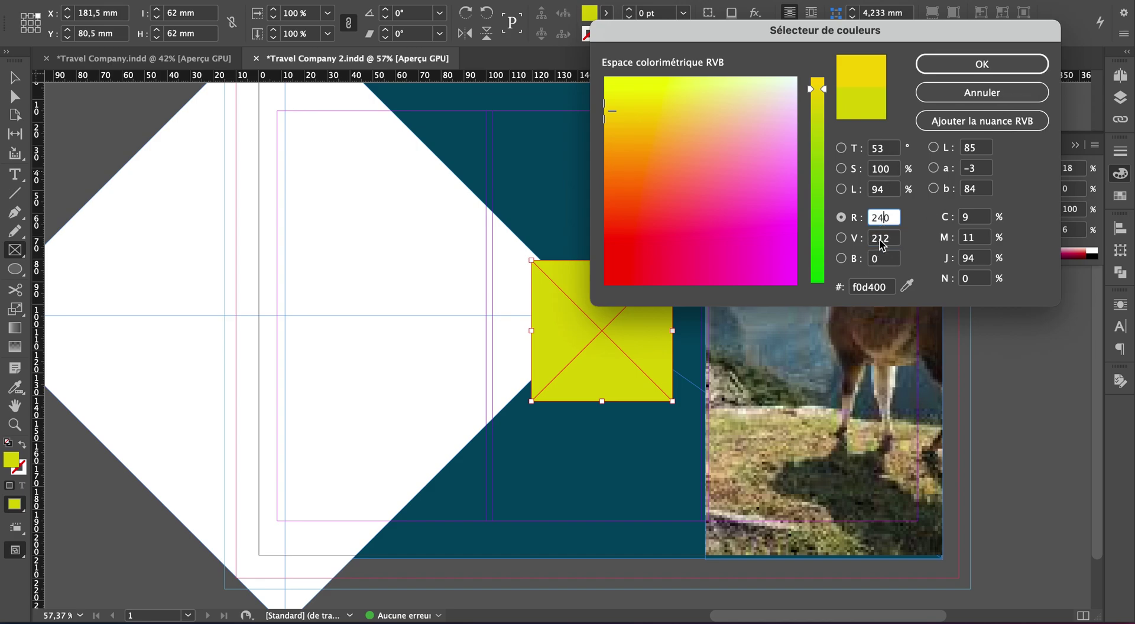
left_click(884, 243)
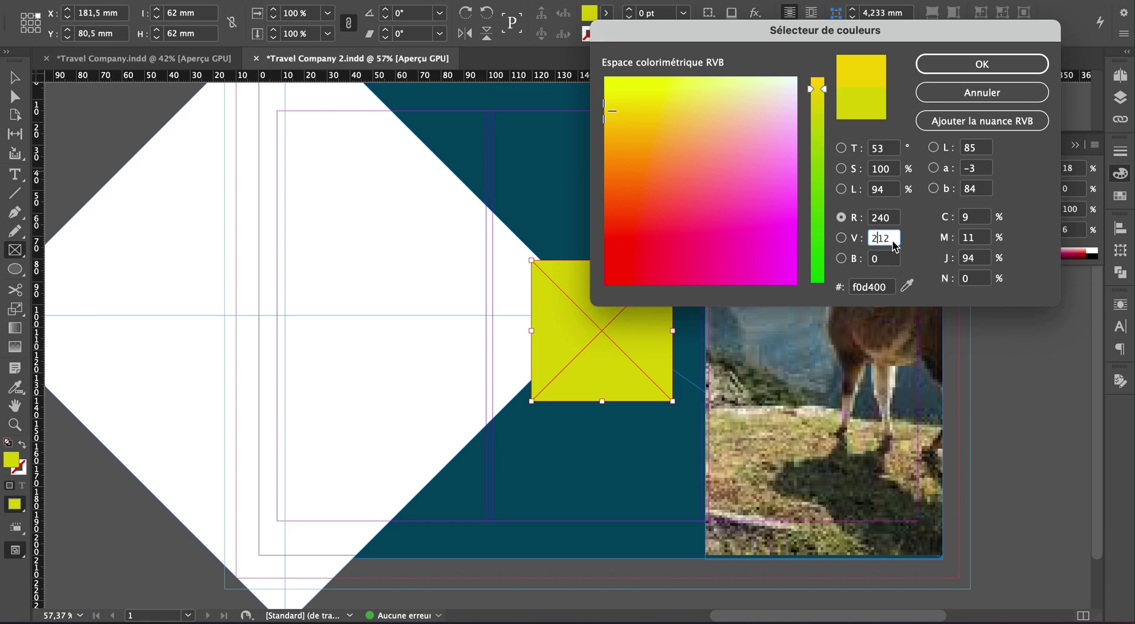
left_click_drag(896, 238, 854, 242)
type("200")
key("Tab")
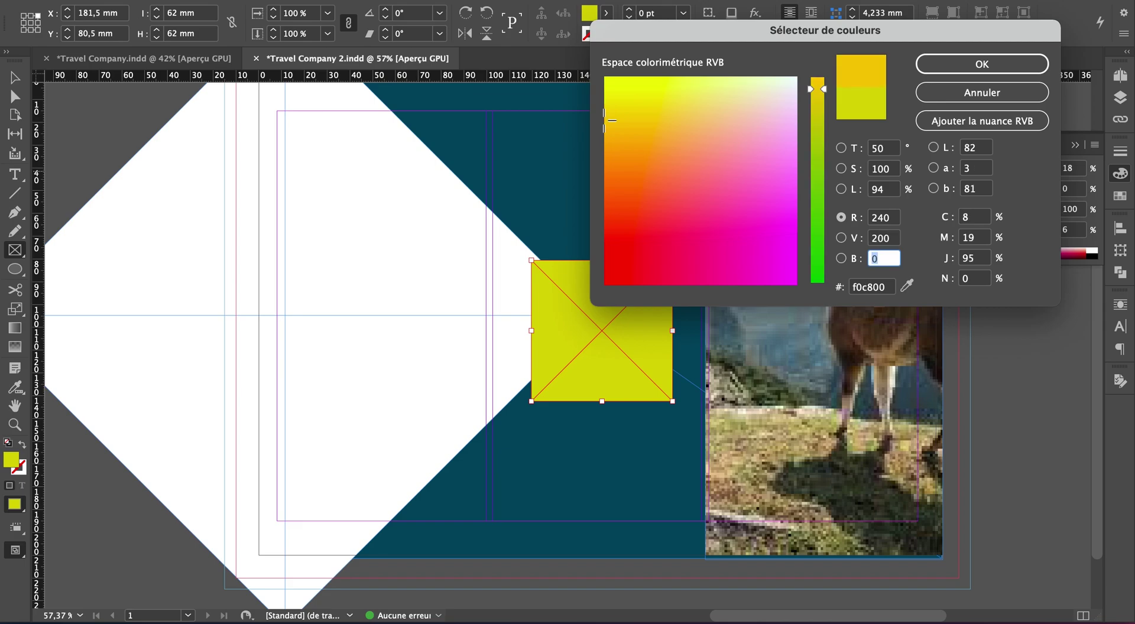
left_click(991, 60)
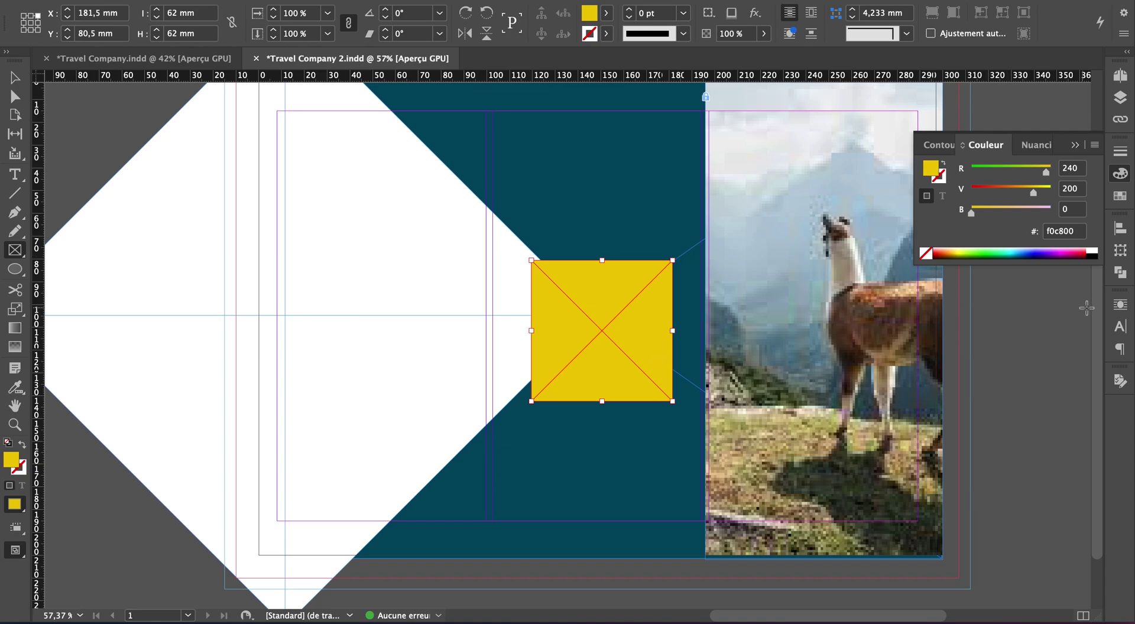
Rotate the yellow square by -45° about its centre reference point
left_click(1123, 253)
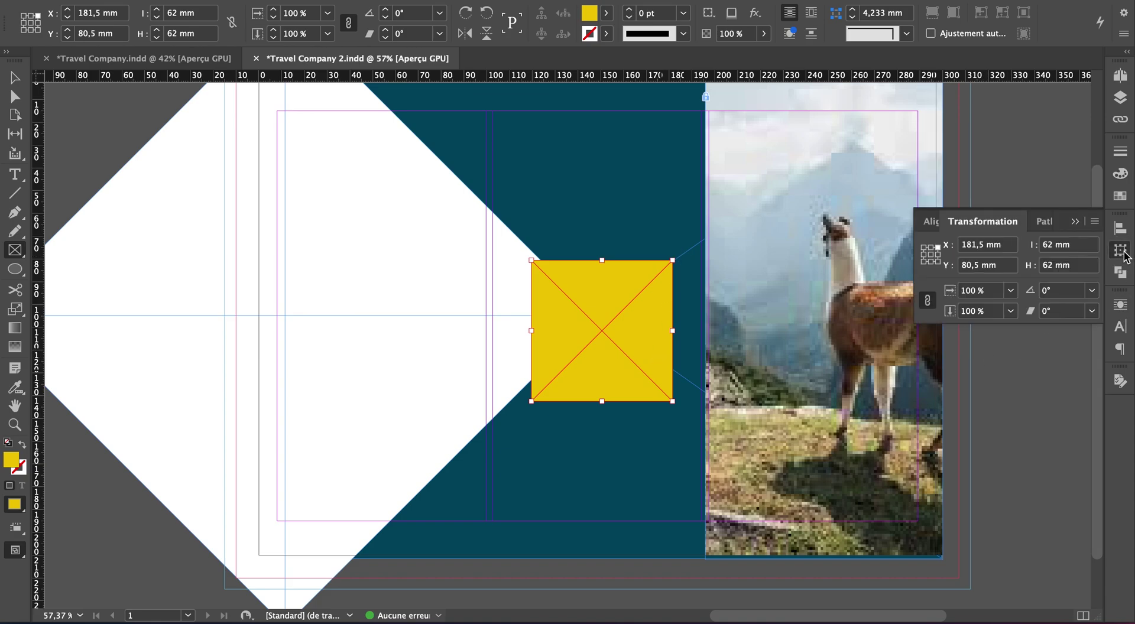
left_click(932, 255)
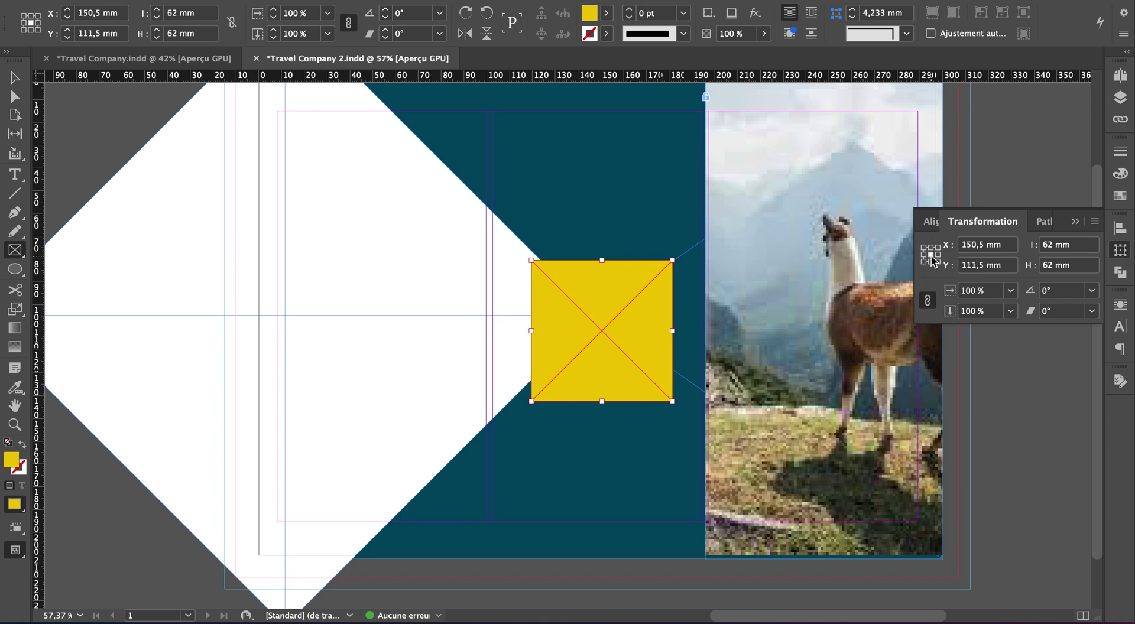
left_click(1093, 290)
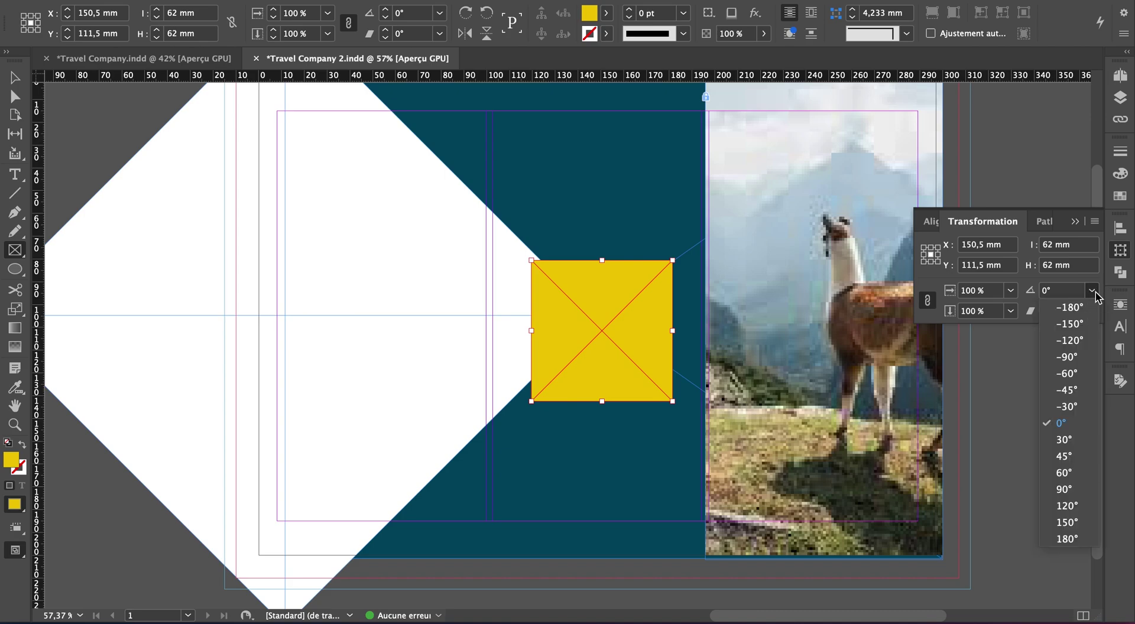
left_click(1068, 390)
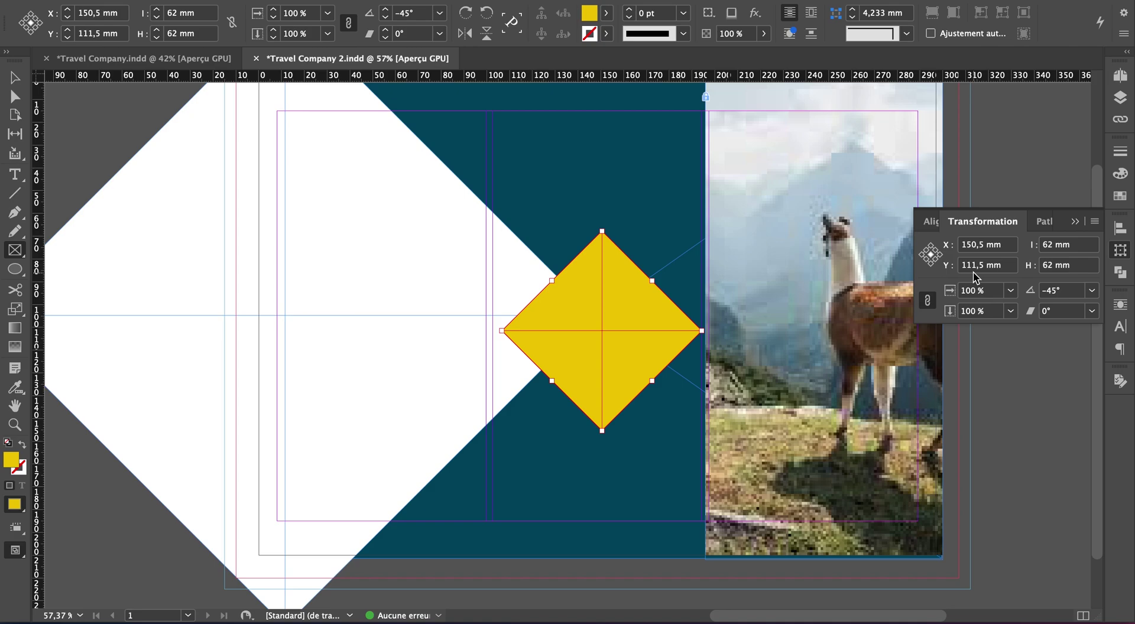
Resize the rotated yellow square to 60 mm wide and 60 mm high, and save the document
left_click(1081, 247)
triple_click(1082, 251)
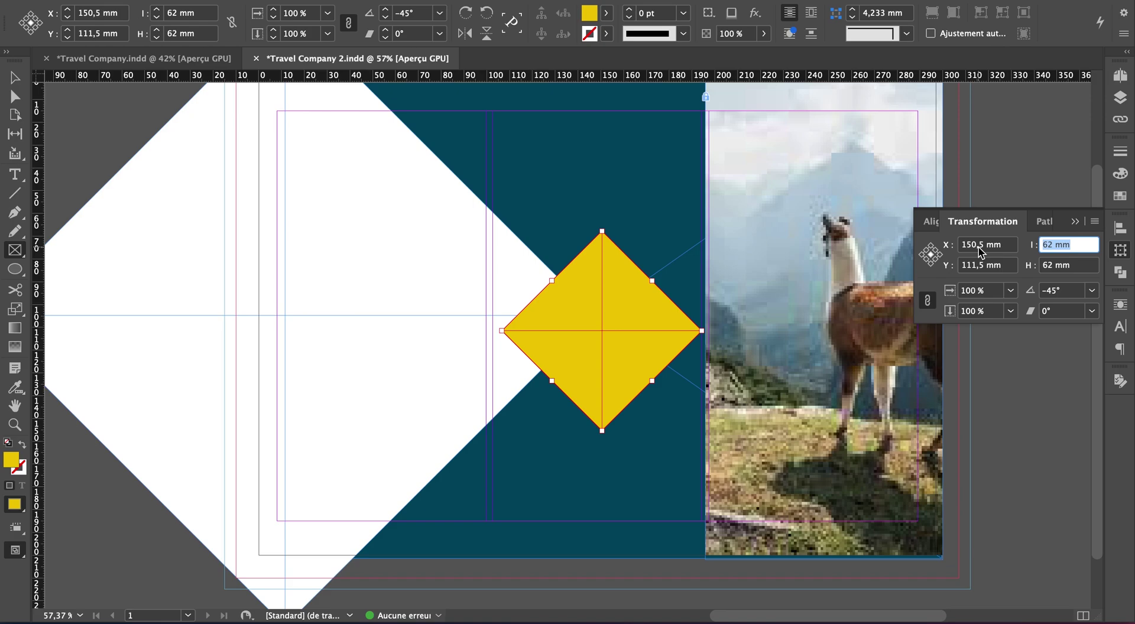
type("60")
key("Tab")
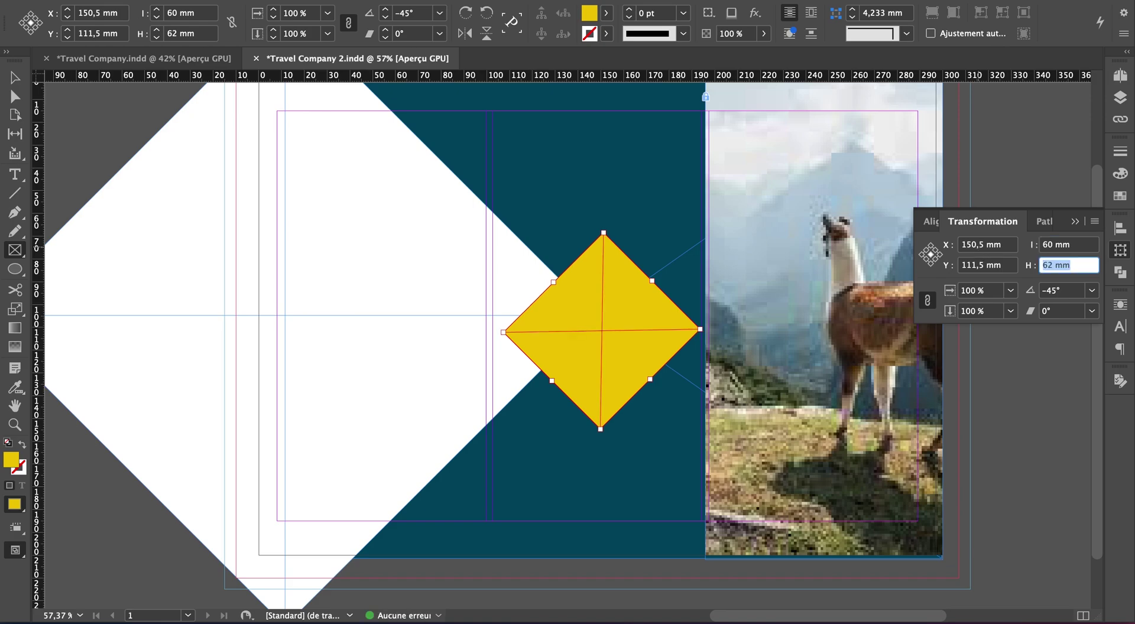
type("60")
key("Tab")
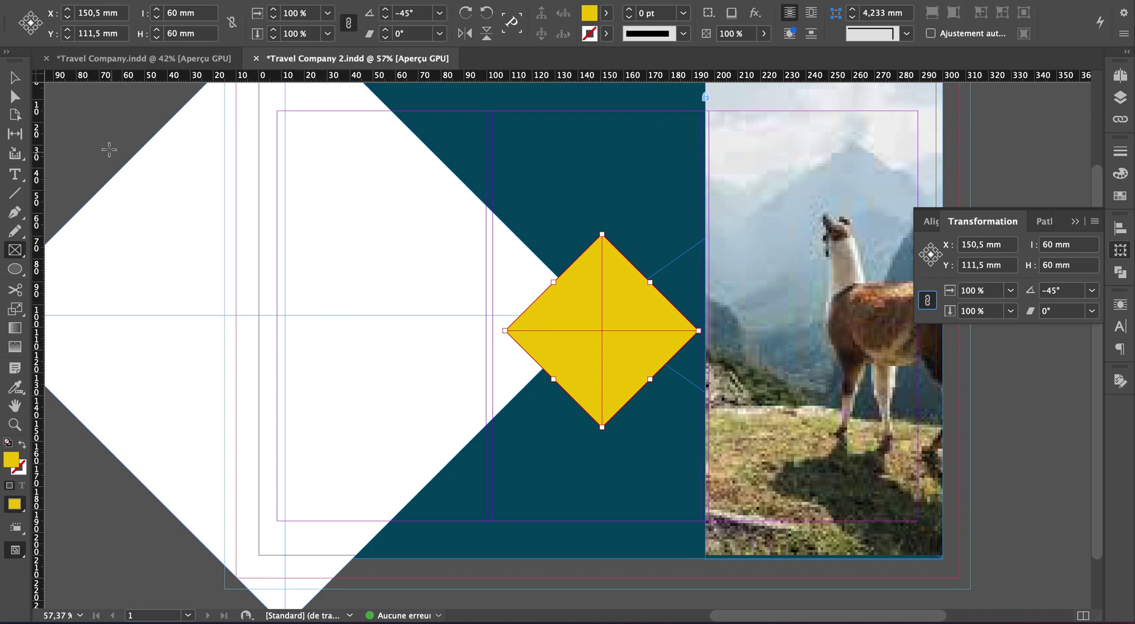
left_click(14, 83)
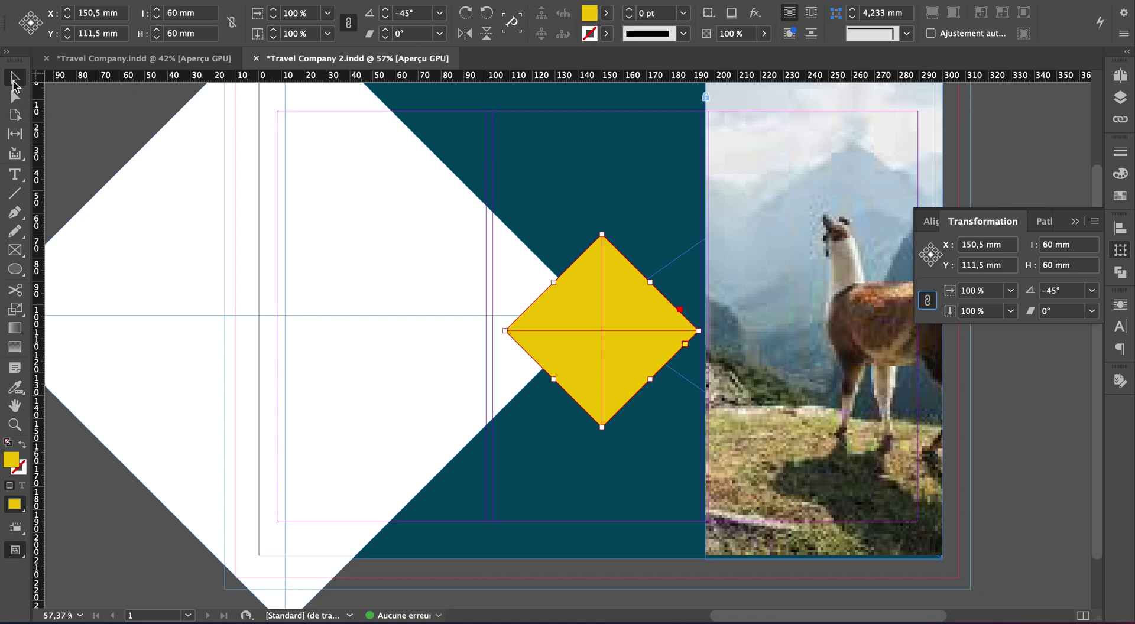
key("super+s")
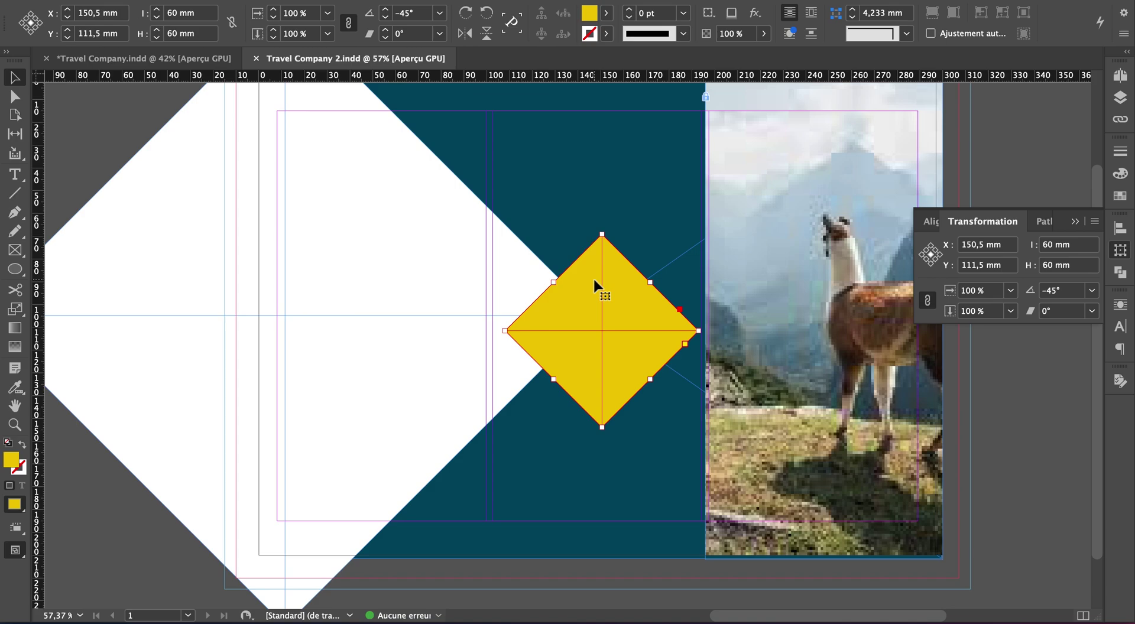
Centre the yellow diamond horizontally and vertically on the page, using alignment to the page
left_click(107, 145)
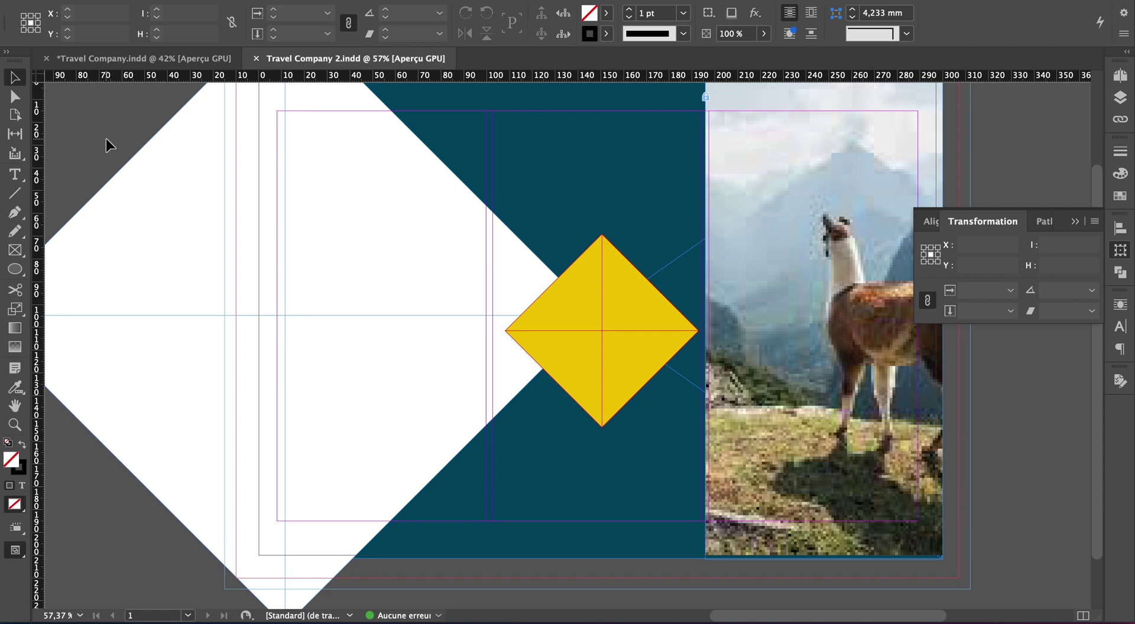
left_click(632, 296)
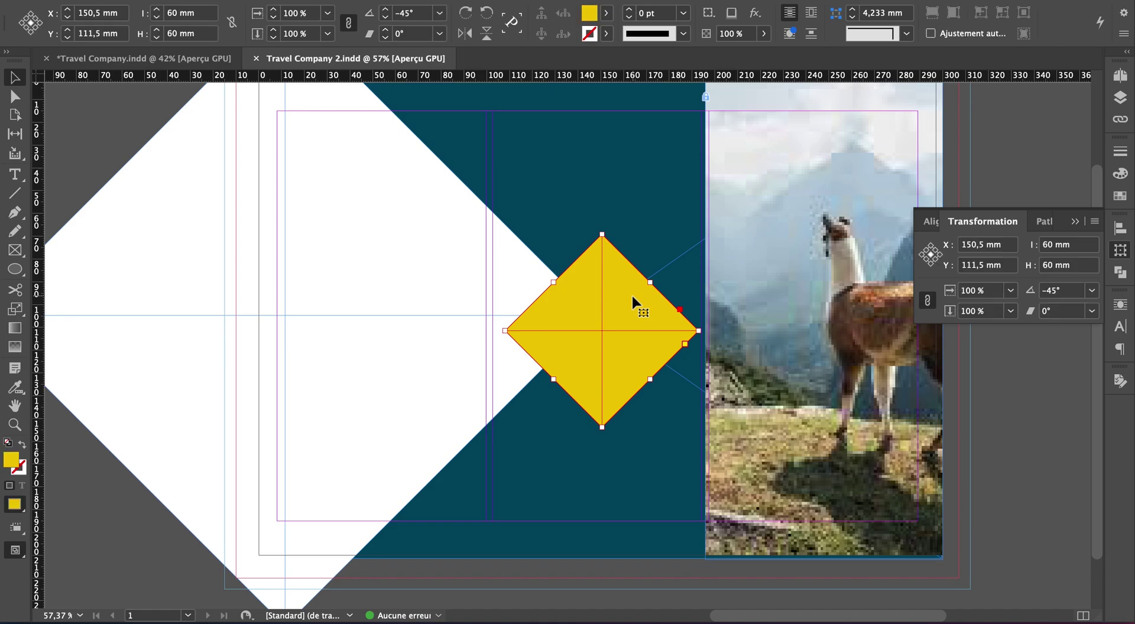
left_click(1120, 228)
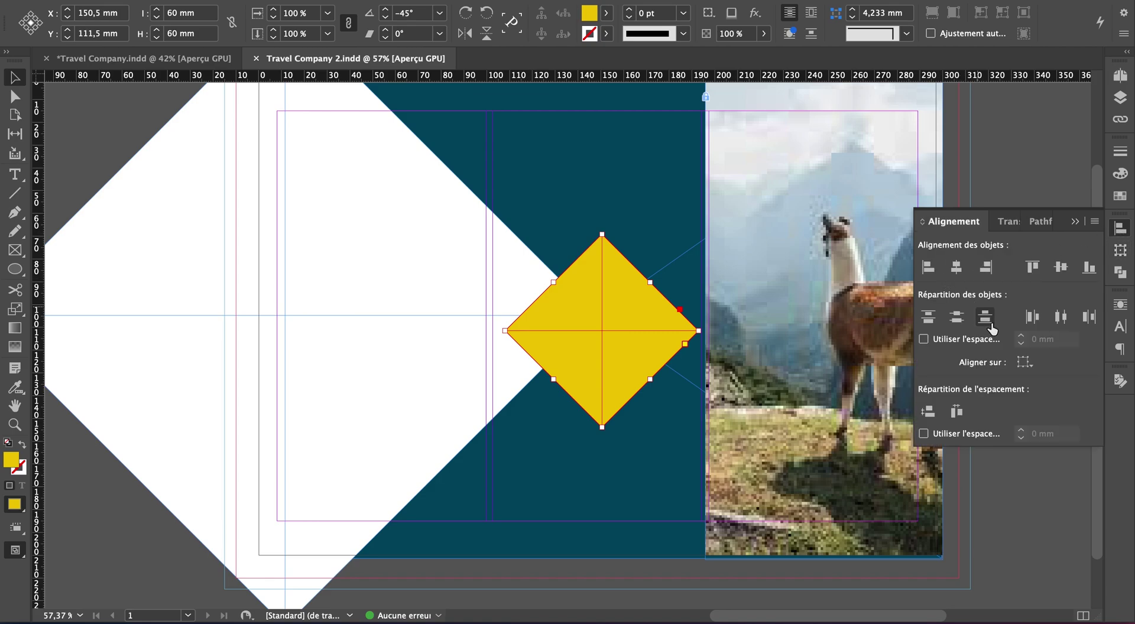
left_click(1028, 362)
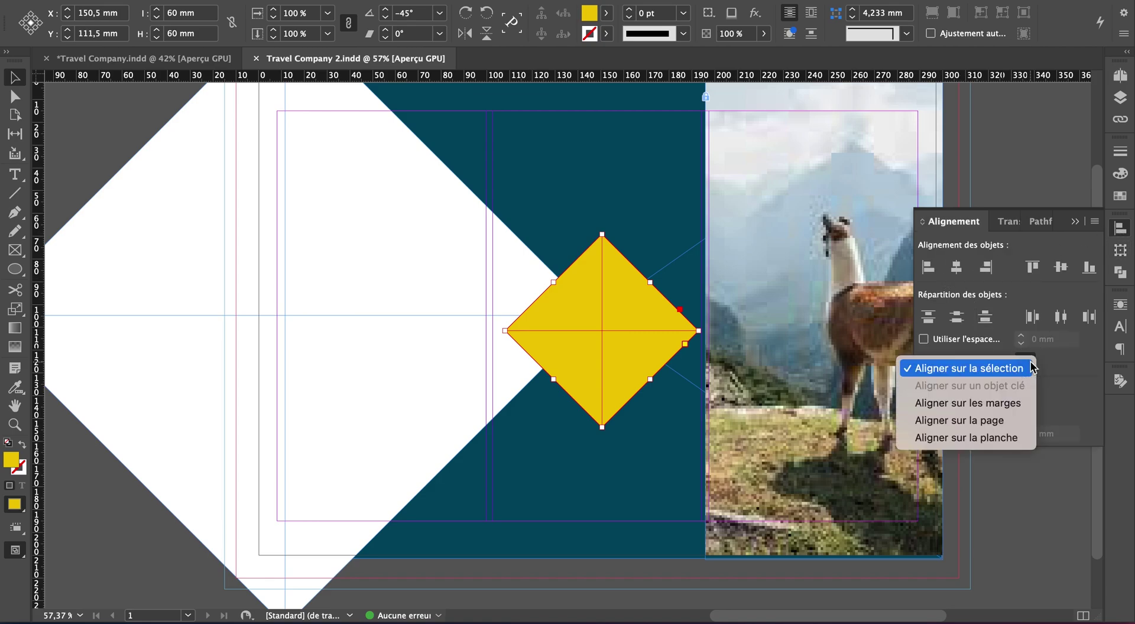
left_click(992, 421)
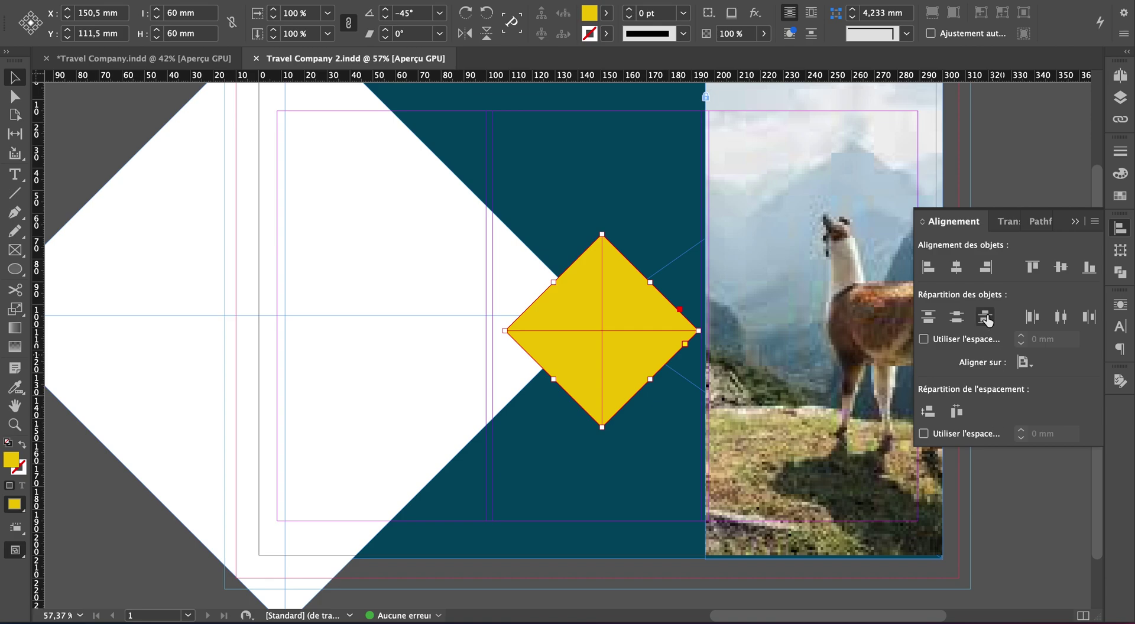
left_click(956, 267)
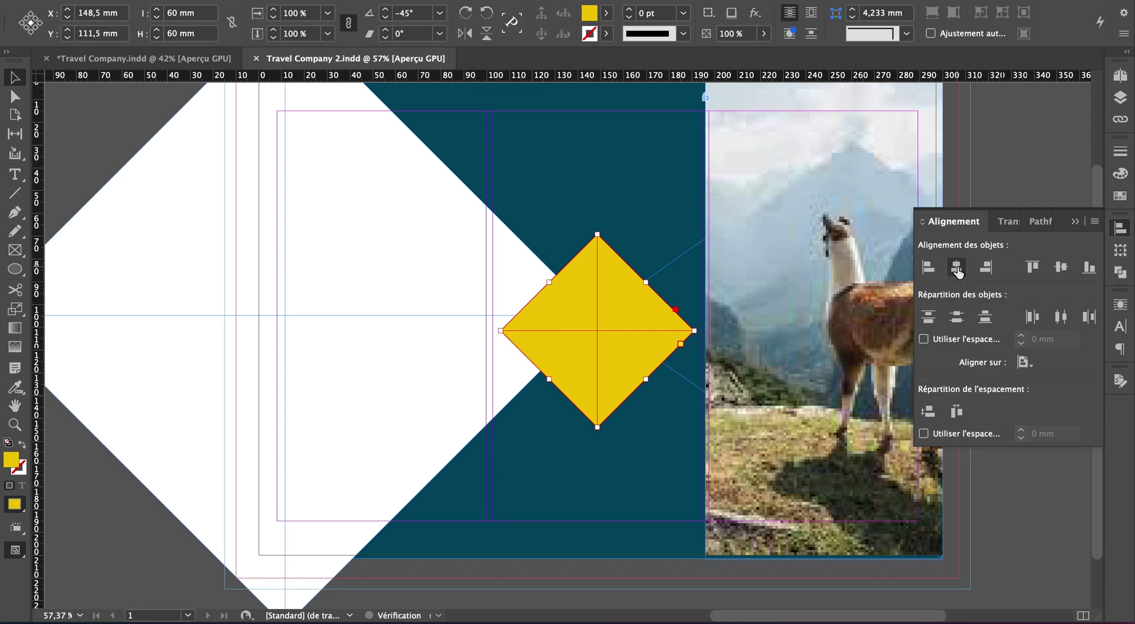
left_click(1060, 269)
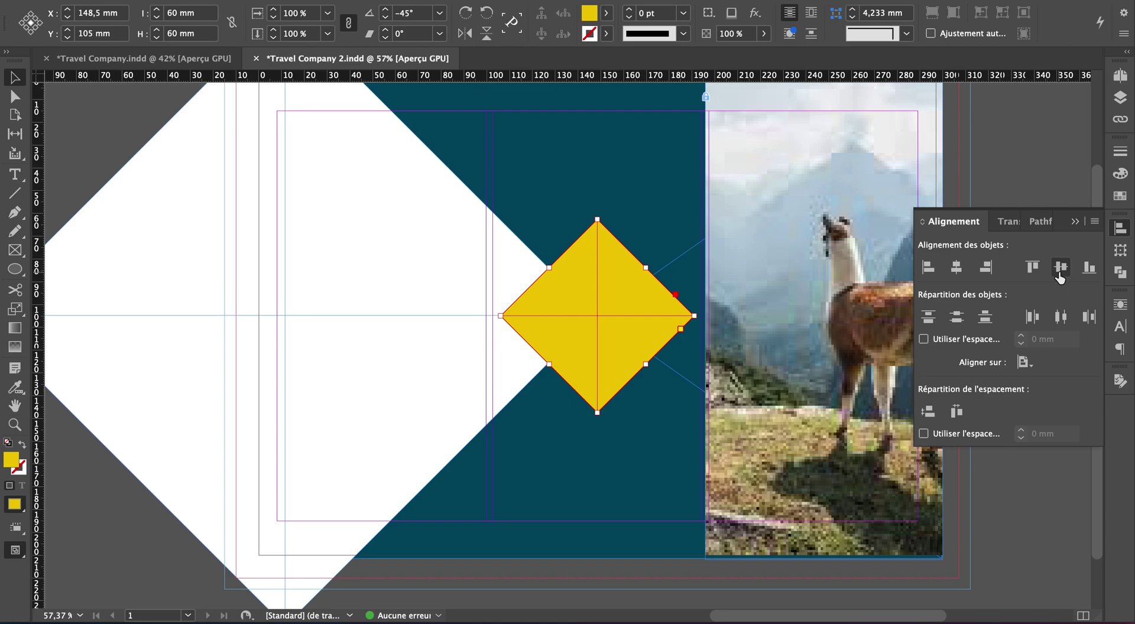
left_click(1074, 226)
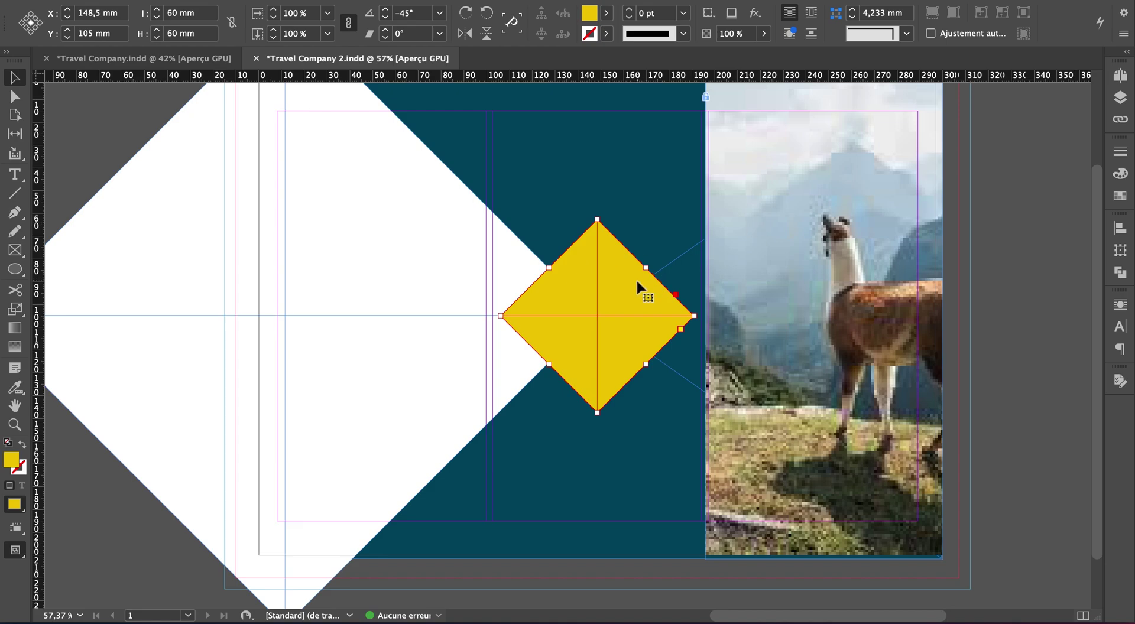
Duplicate the yellow diamond in place and enlarge the copy proportionally from its centre to about 95 mm per side
left_click(1043, 238)
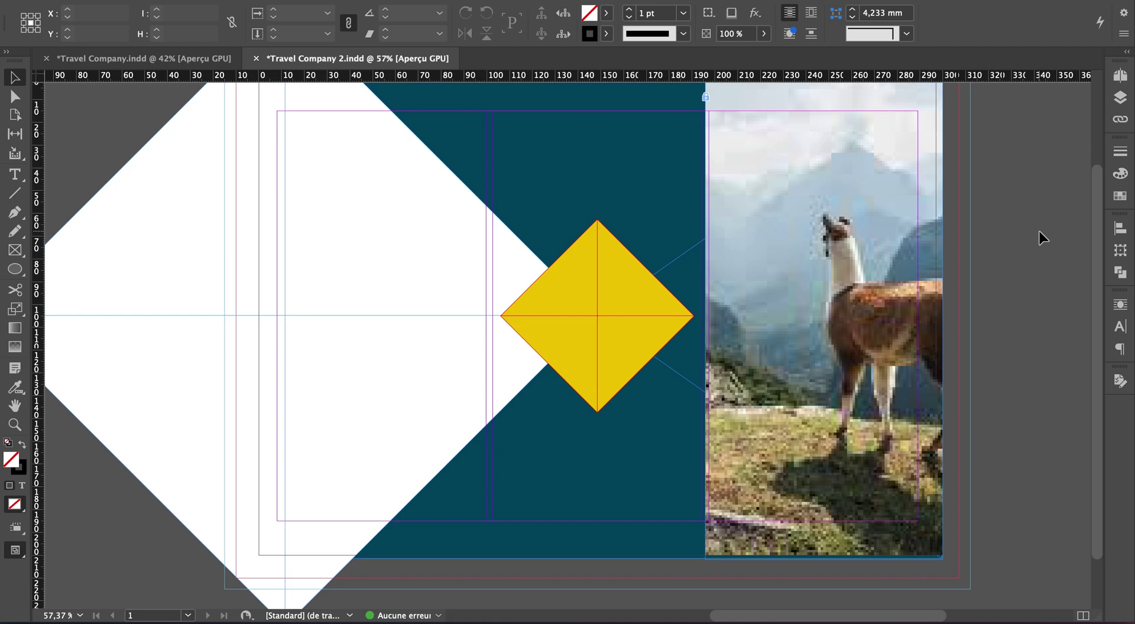
key("super+z")
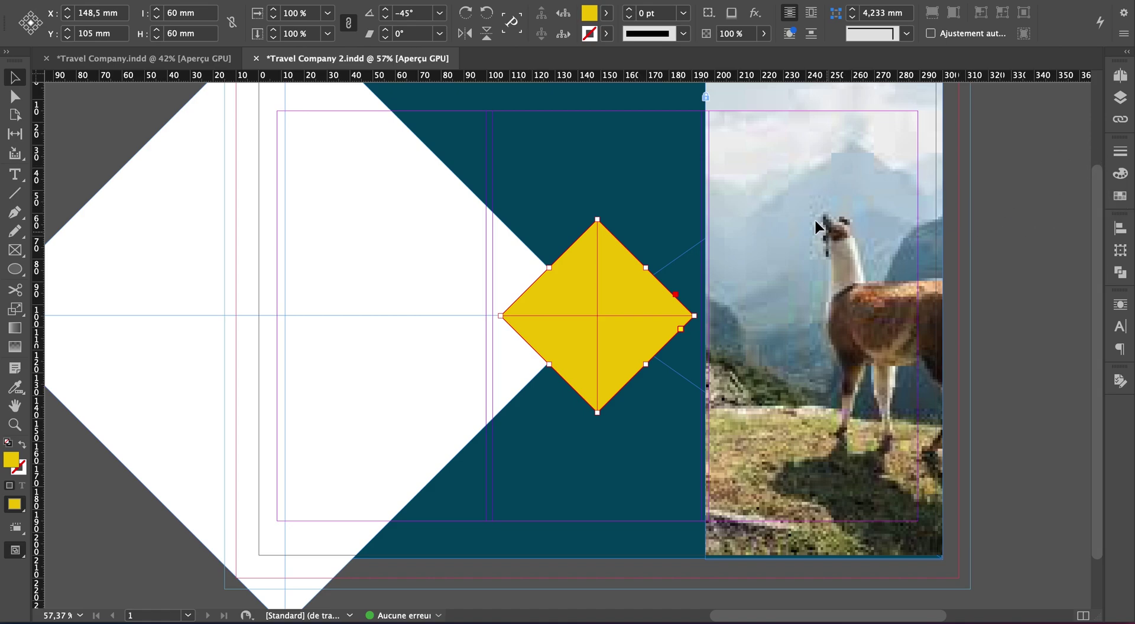
left_click(462, 178)
left_click(609, 295)
left_click_drag(601, 220, 581, 171)
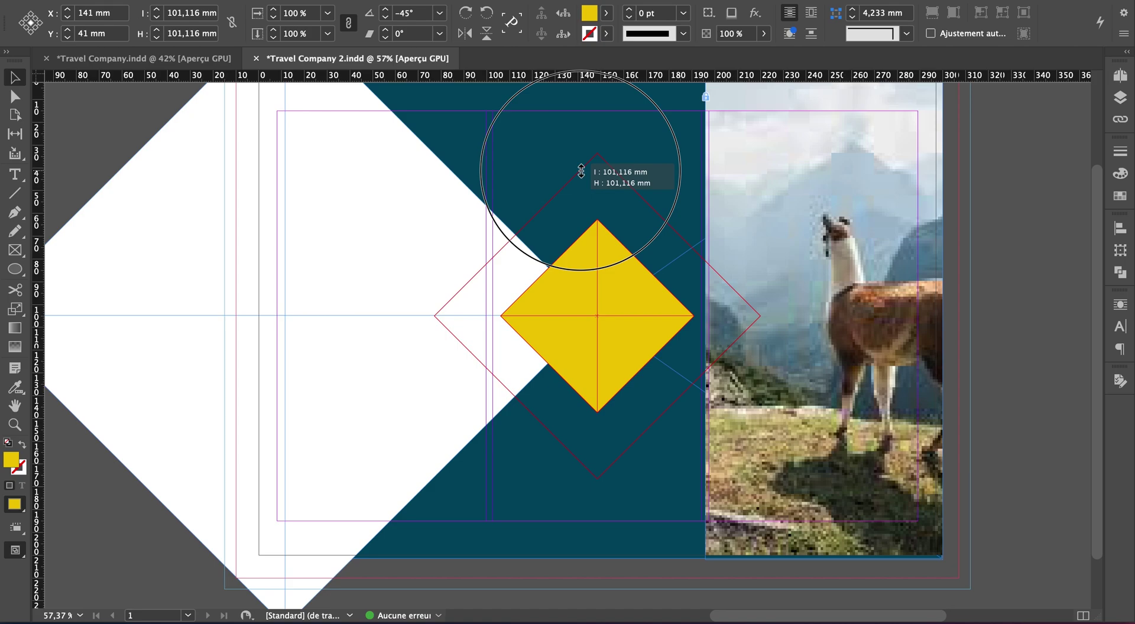
left_click_drag(582, 171, 585, 175)
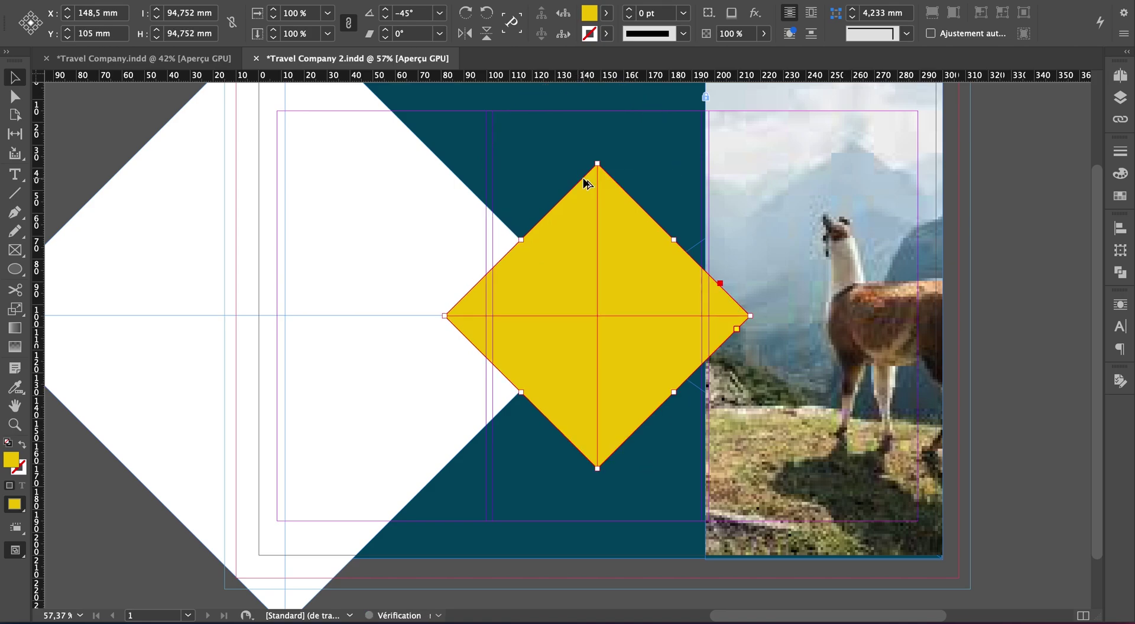
Give the enlarged diamond a 0,75 pt yellow stroke and remove its fill
left_click(1122, 174)
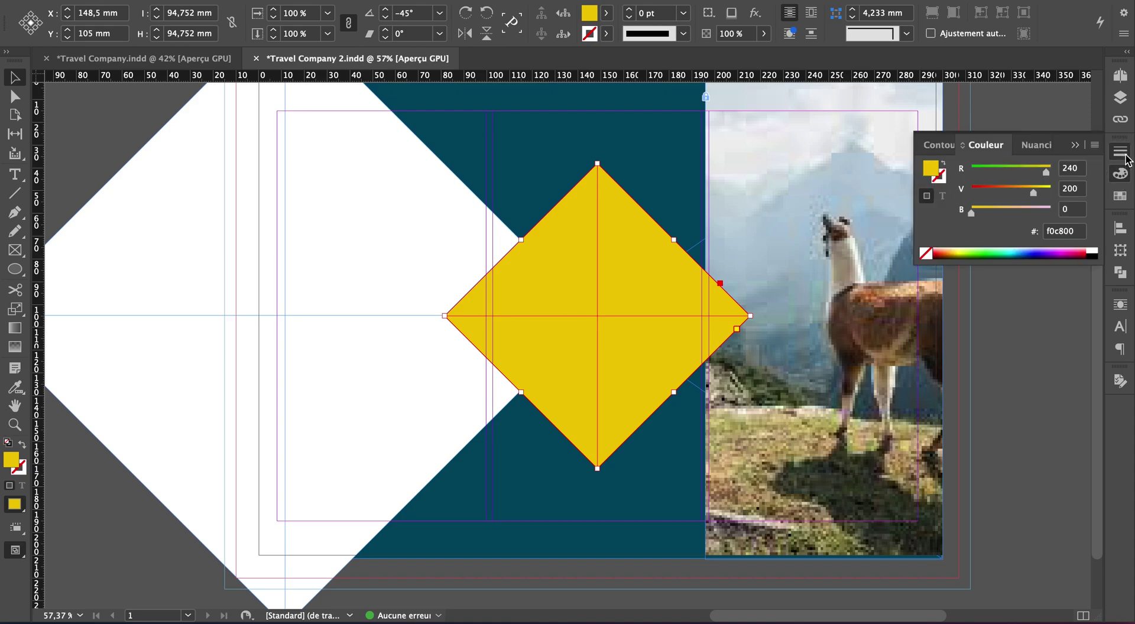
left_click(1121, 151)
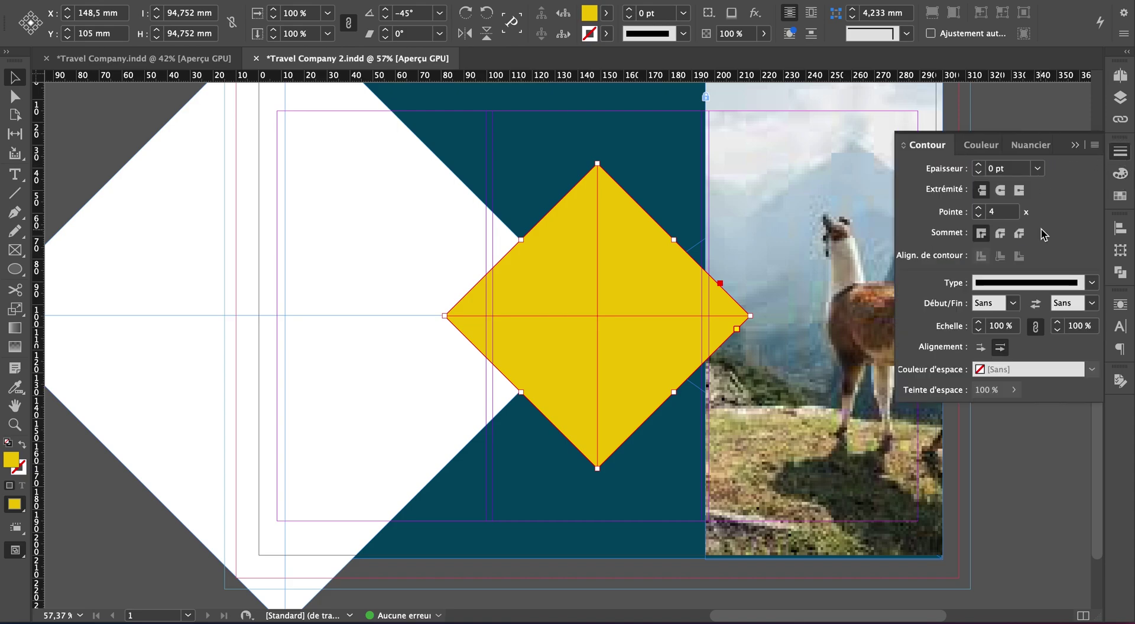
left_click(1037, 169)
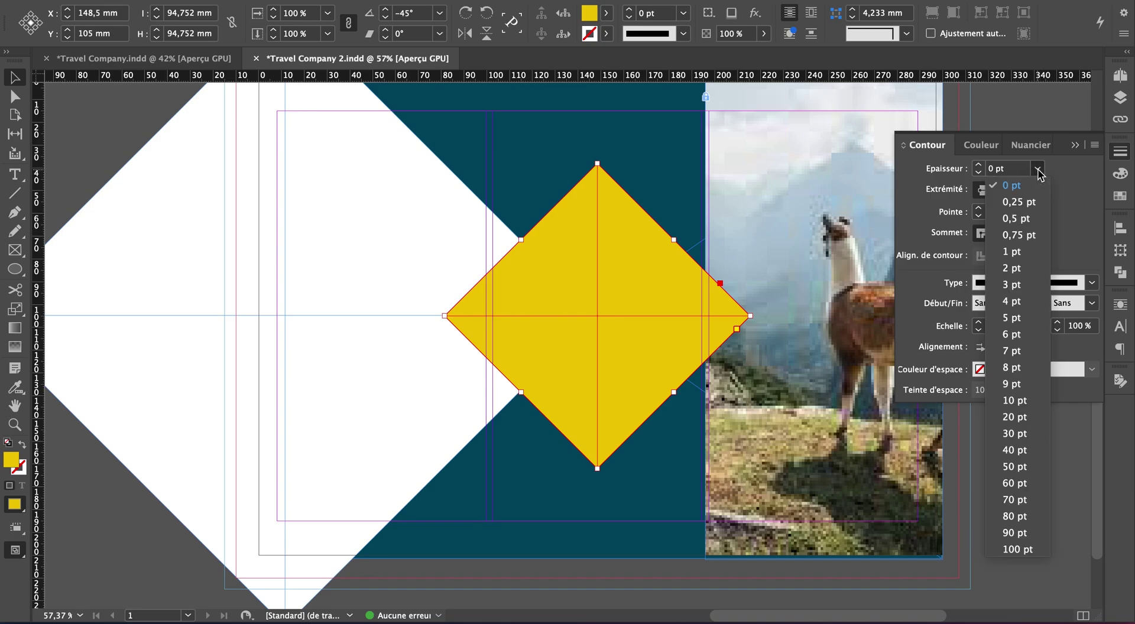
left_click(1024, 241)
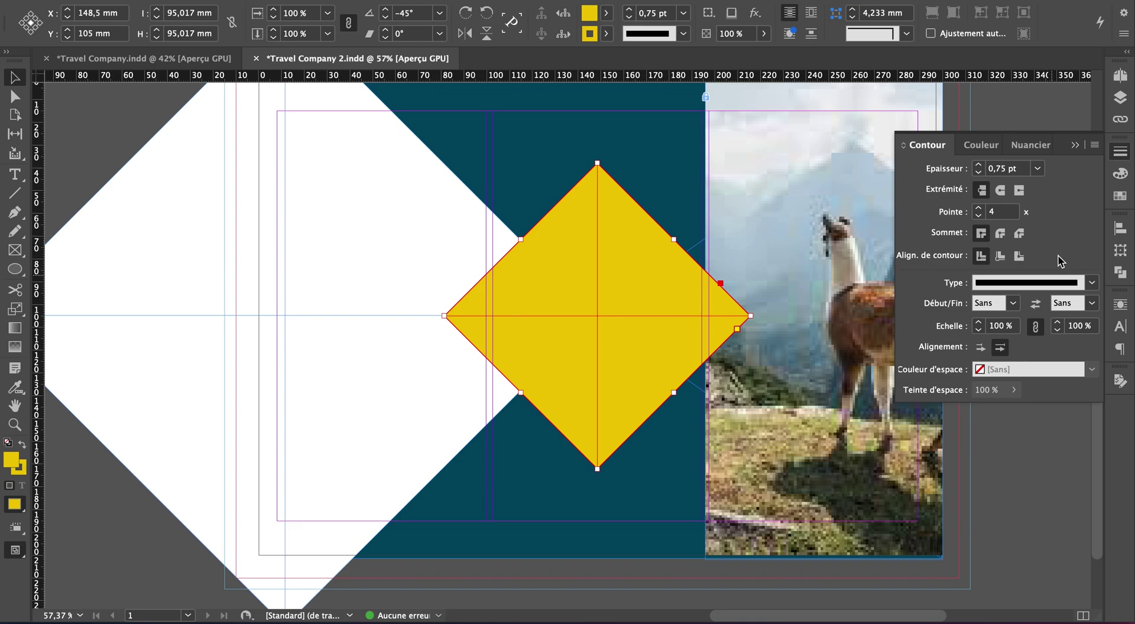
left_click(1120, 173)
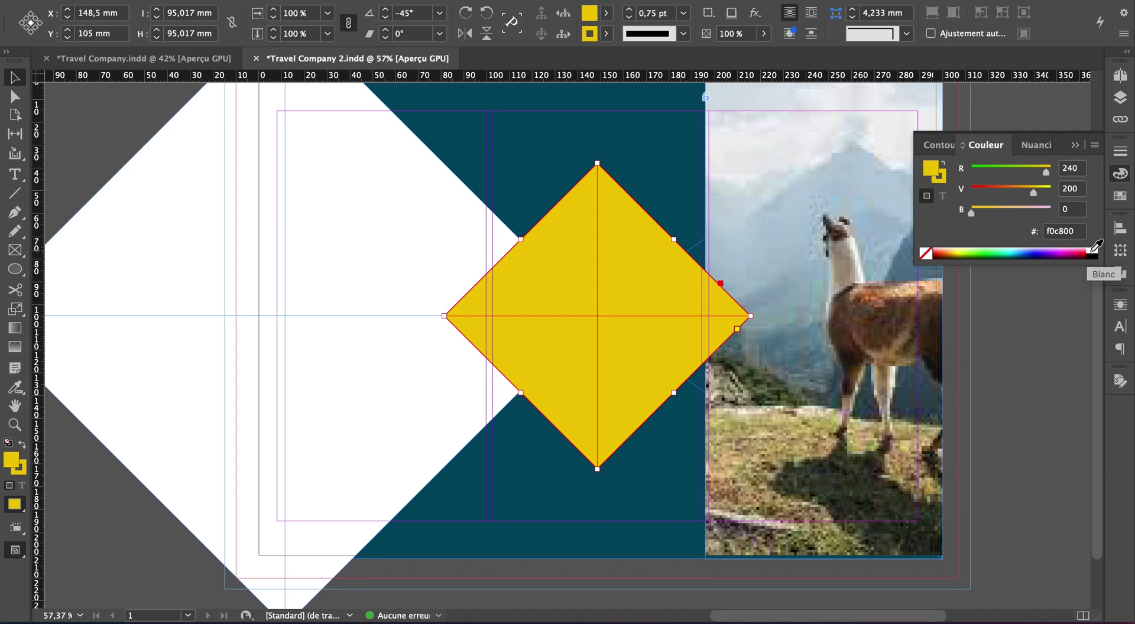
left_click(926, 256)
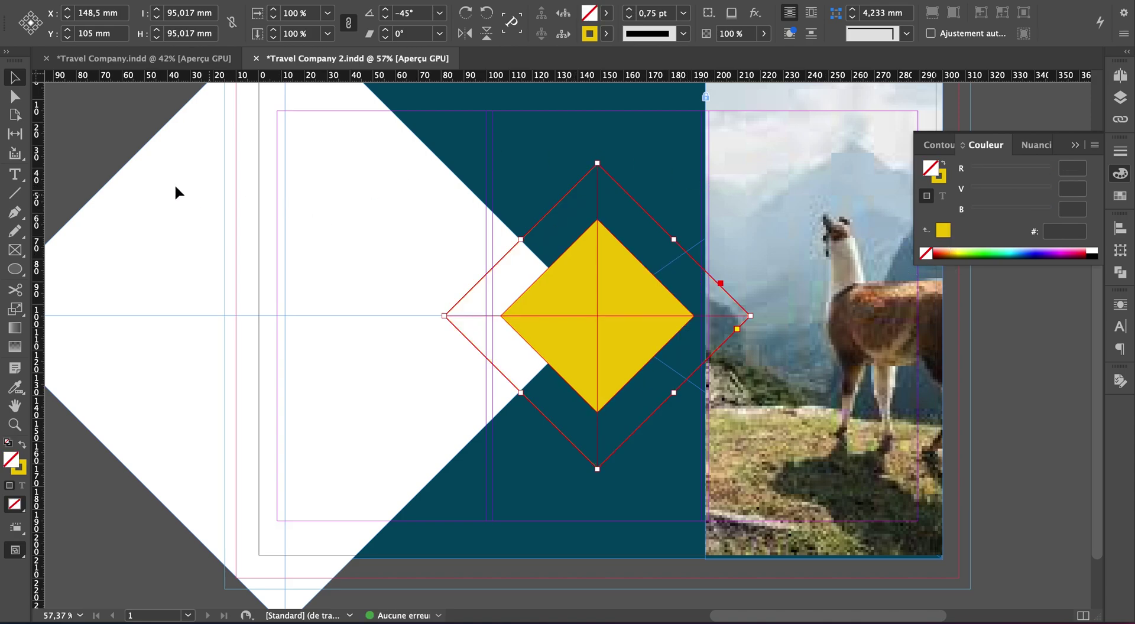
left_click(121, 128)
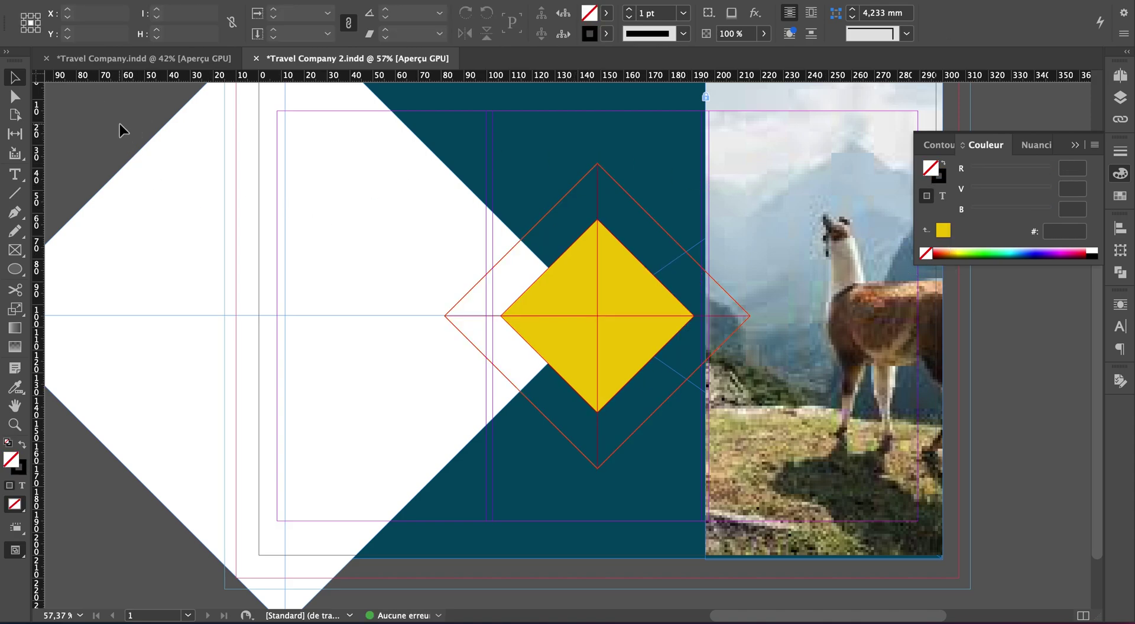
Switch the document to the Preview screen mode to view the page without guides and frame edges
left_click(22, 554)
left_click(55, 589)
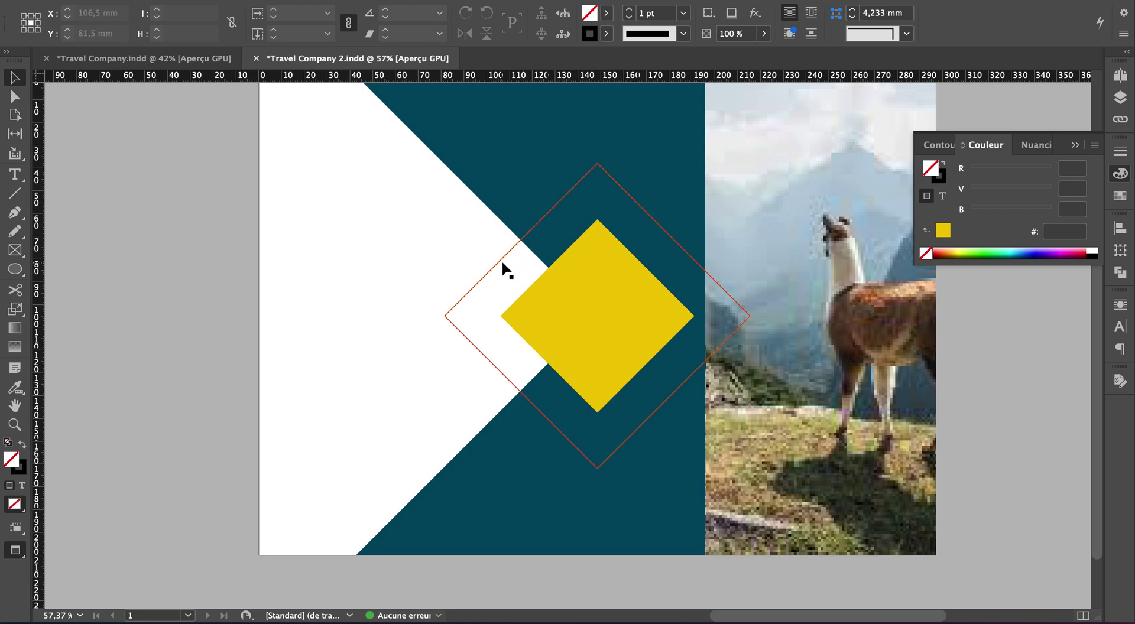
Move the large diamond outline about 20 mm to the left, and undo the move
left_click_drag(501, 260, 424, 236)
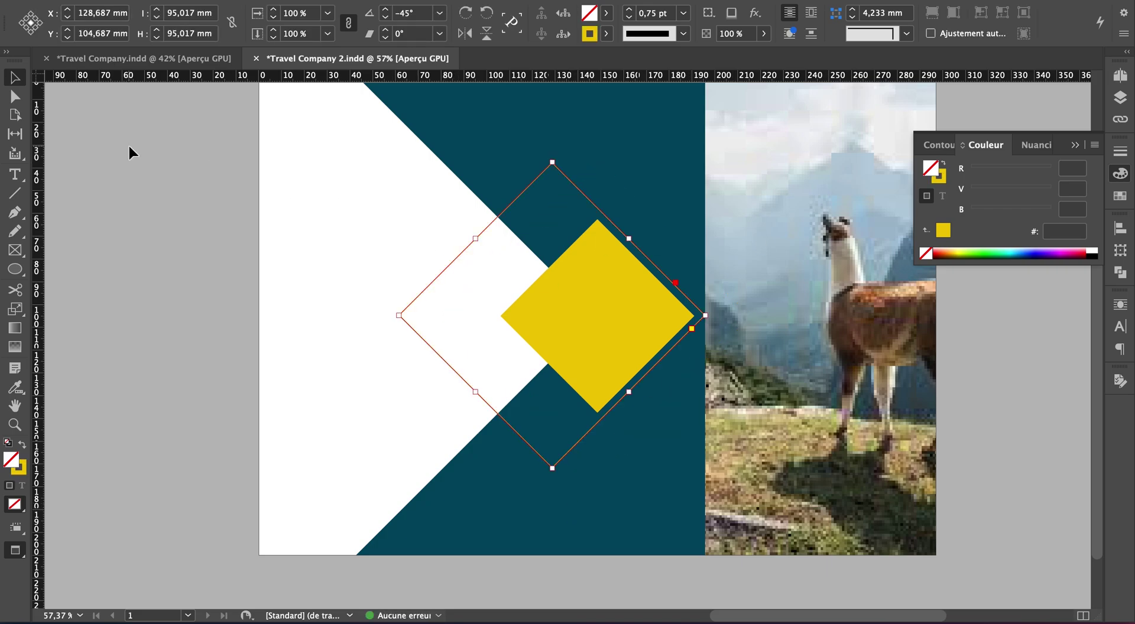
key("ctrl+z")
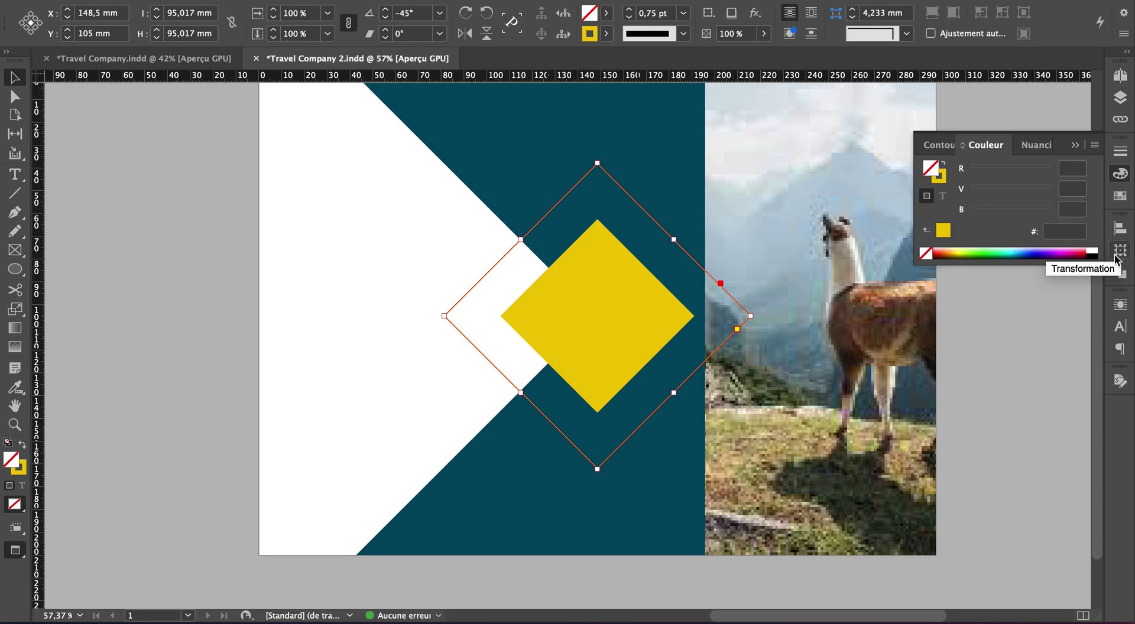
Show the alignment options and check which reference the outline diamond is aligned to
left_click(1125, 234)
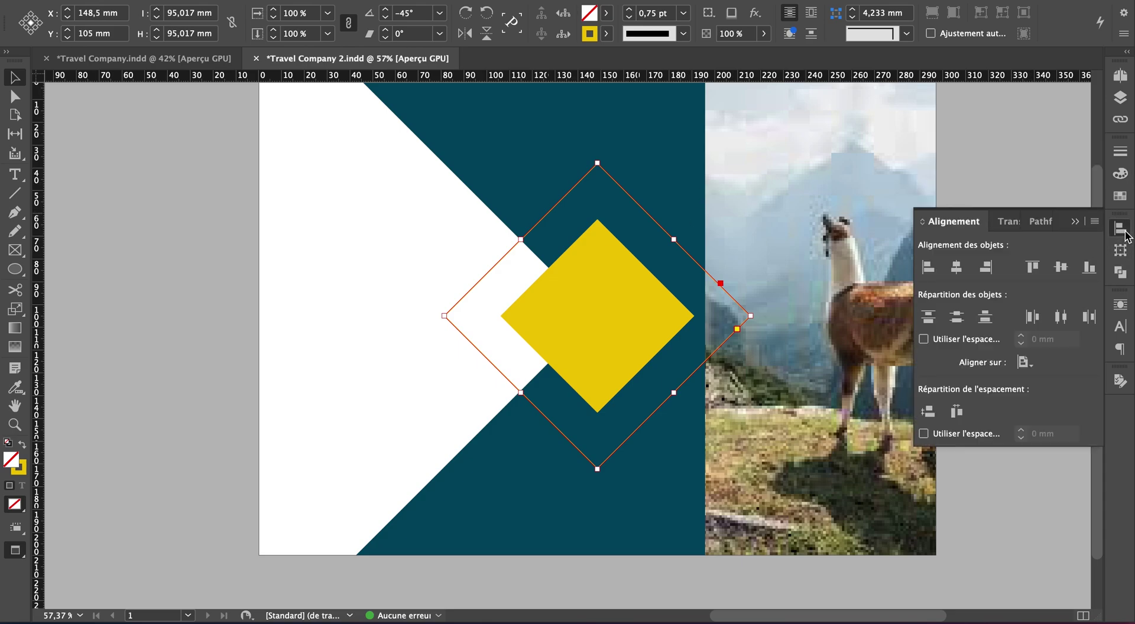
left_click(1026, 365)
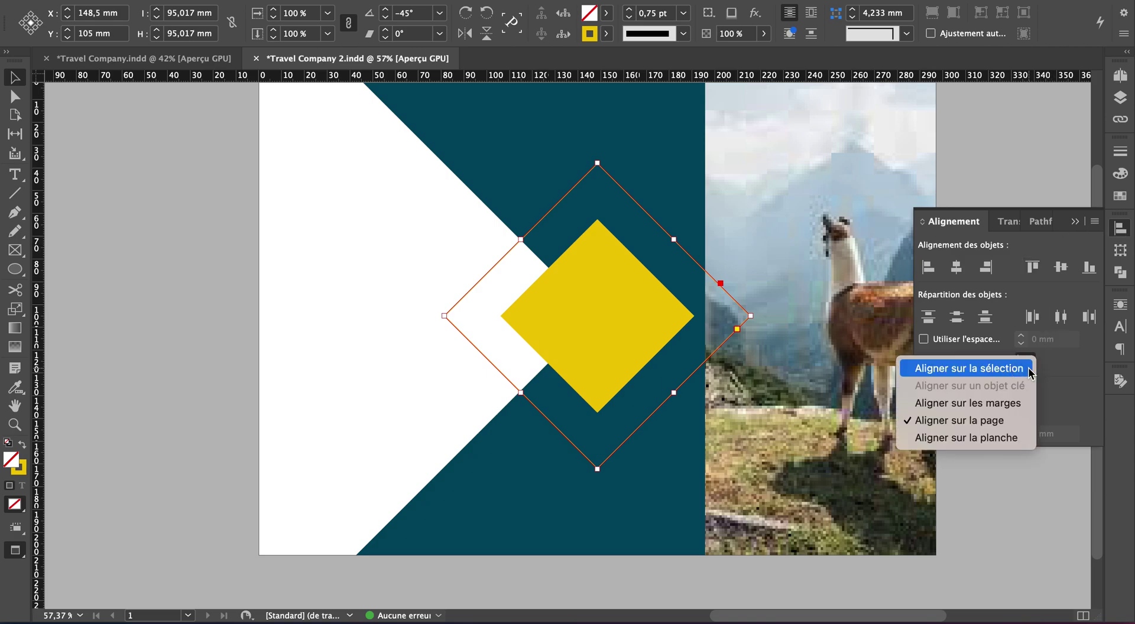
left_click(1081, 382)
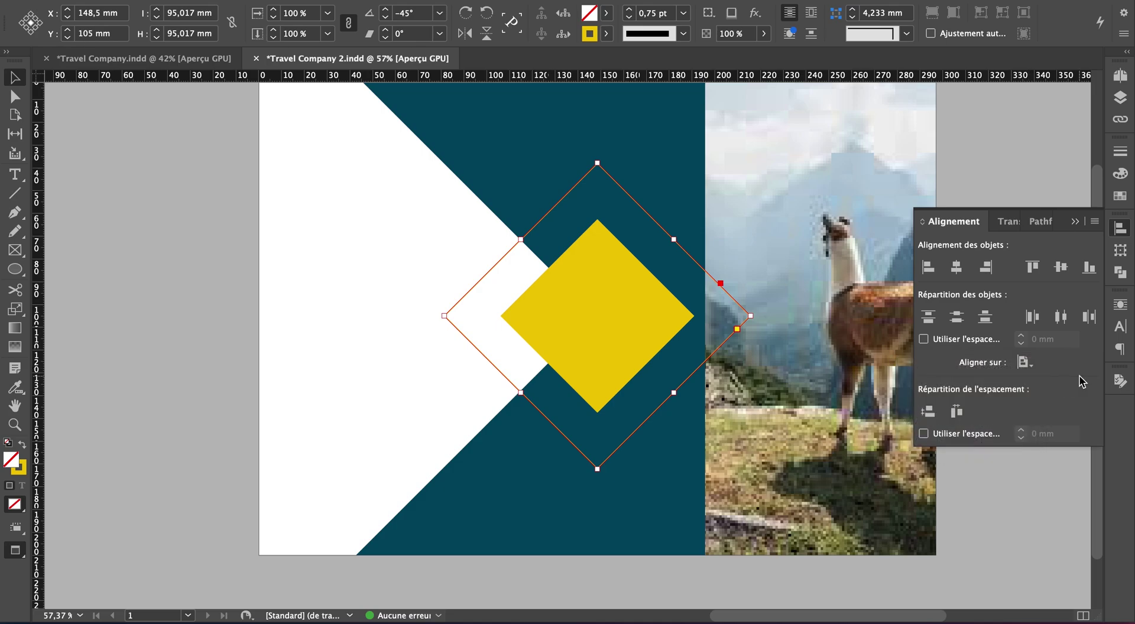